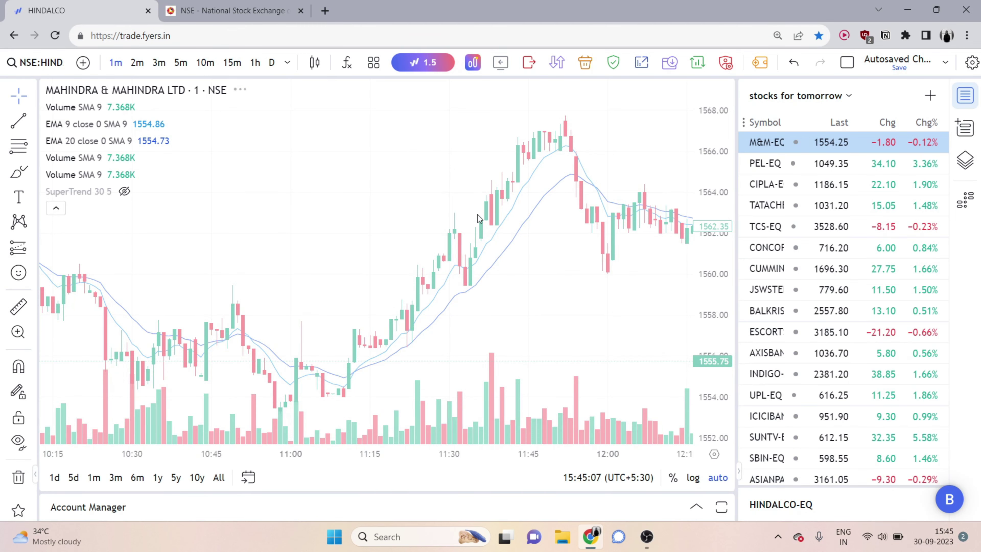
Step: Collapse the indicator legend and bring the Hindalco 1-minute chart back to the 29 Sep '23 market open
left_click_drag(264, 296, 695, 293)
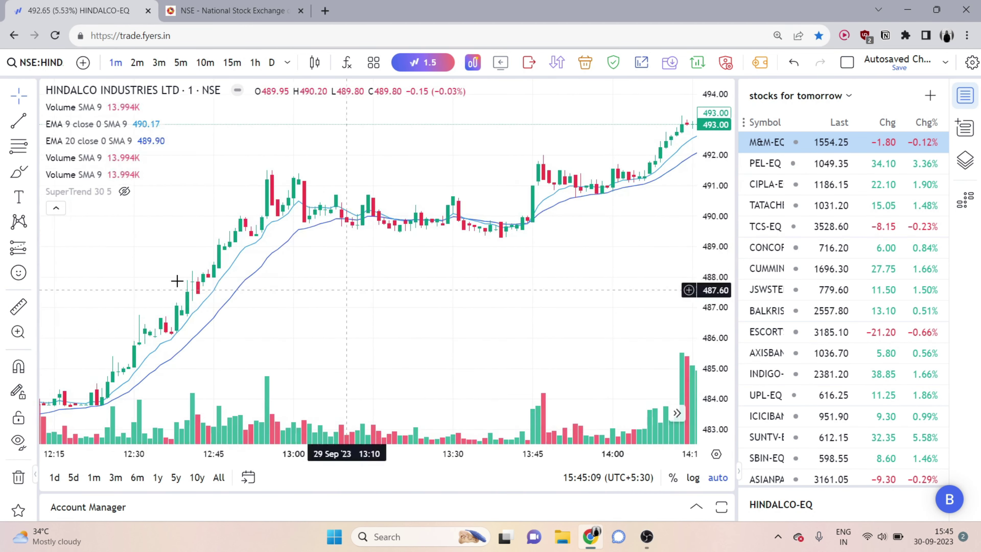
left_click(56, 207)
scroll(191, 259, "left", 10)
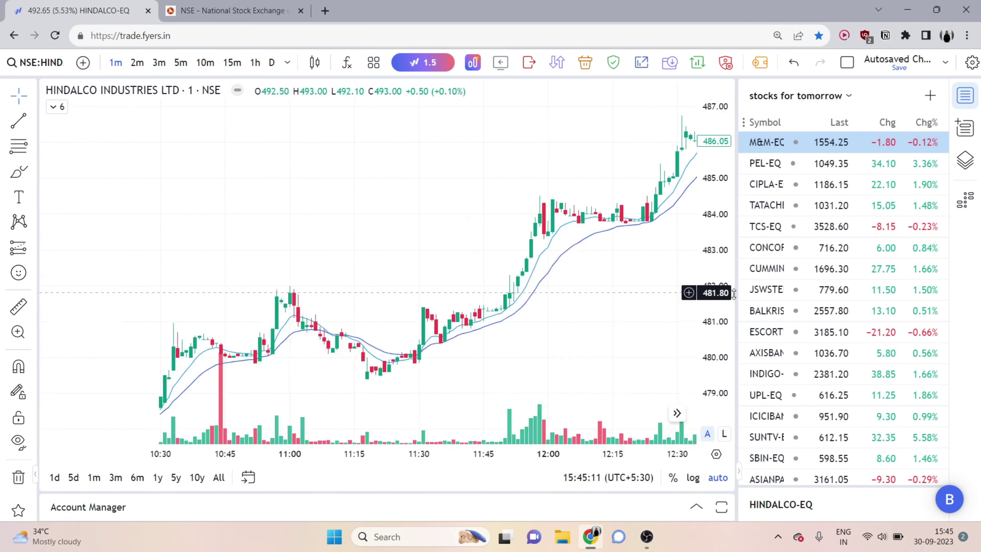
scroll(166, 300, "left", 8)
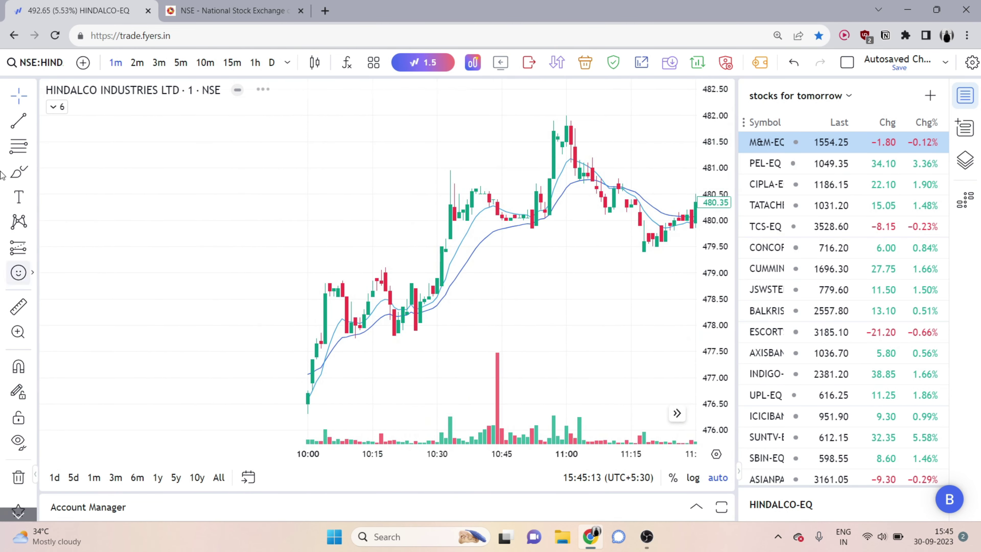
scroll(270, 278, "left", 12)
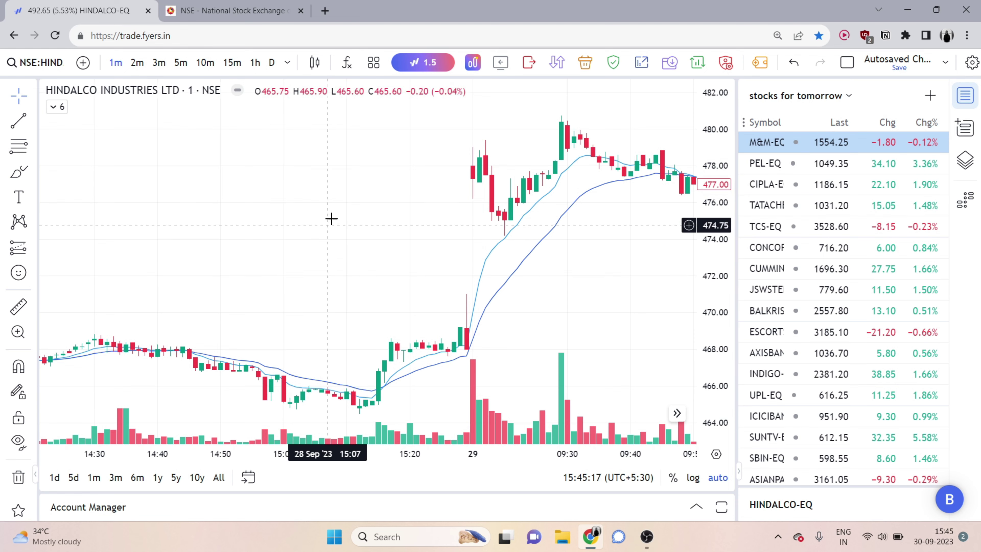
scroll(410, 313, "up", 2)
scroll(583, 341, "up", 2)
scroll(583, 340, "right", 4)
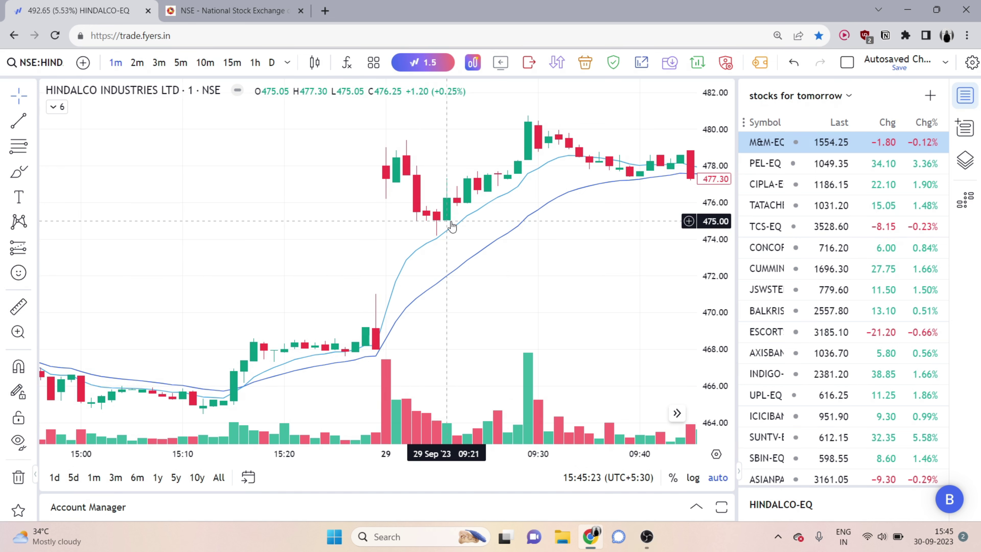
scroll(526, 289, "down", 3)
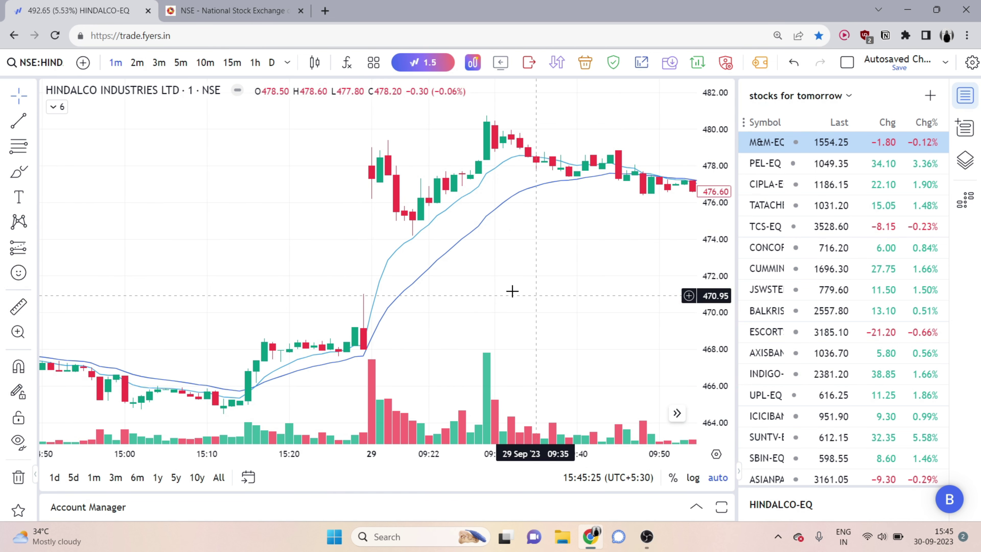
Step: Mark a long position at the 09:20 pullback on 29 Sep with entry 476.25, target 480.80 and stop 474.30
left_click(18, 239)
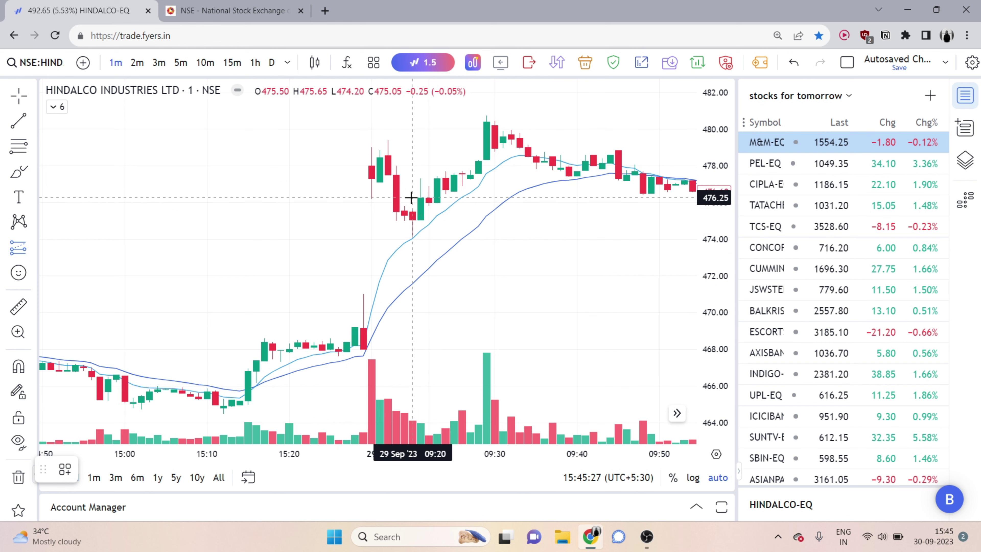
left_click(413, 198)
left_click_drag(413, 138, 408, 115)
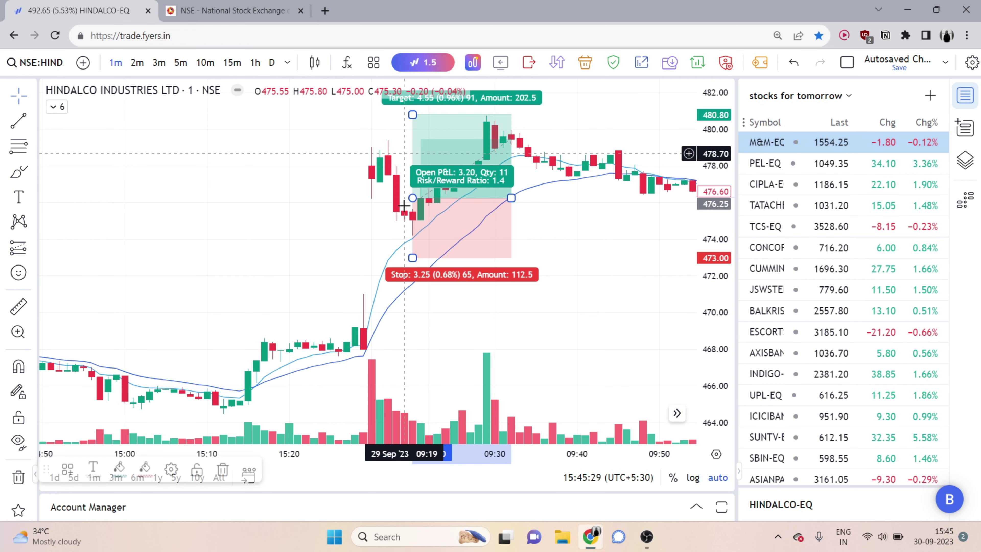
left_click_drag(412, 258, 404, 234)
Step: Mark a second long position at the 10:00 candle with entry 477.45, stop 476.35 and target 481.00
left_click_drag(552, 310, 313, 323)
scroll(513, 330, "down", 3)
left_click_drag(529, 324, 420, 357)
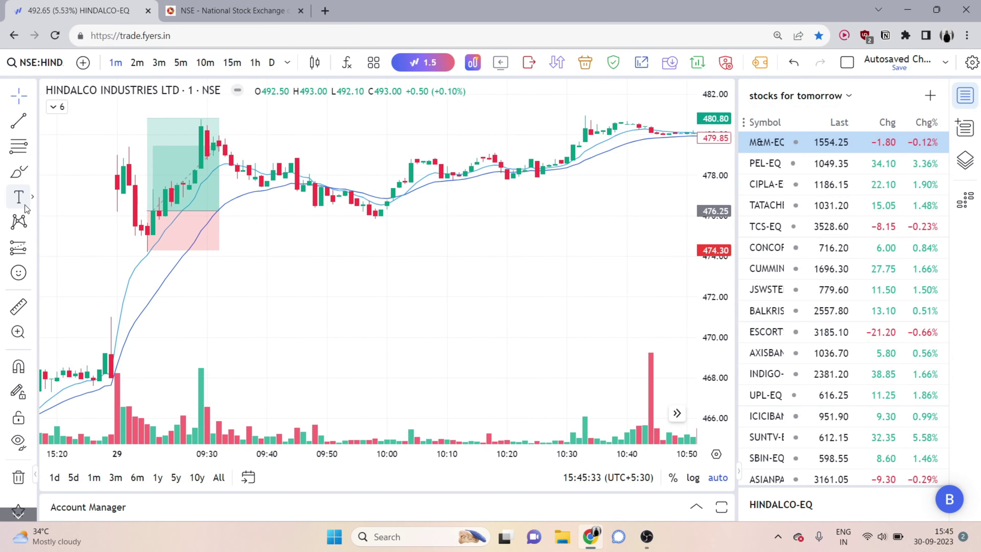
left_click(15, 248)
left_click(387, 186)
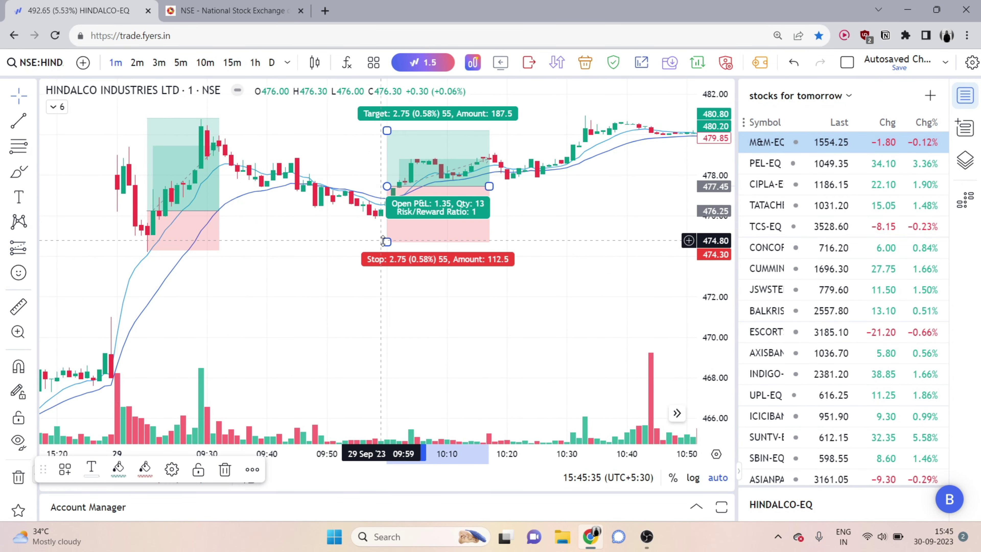
left_click_drag(383, 240, 383, 209)
left_click_drag(479, 319, 364, 331)
left_click(291, 201)
left_click_drag(289, 166, 289, 144)
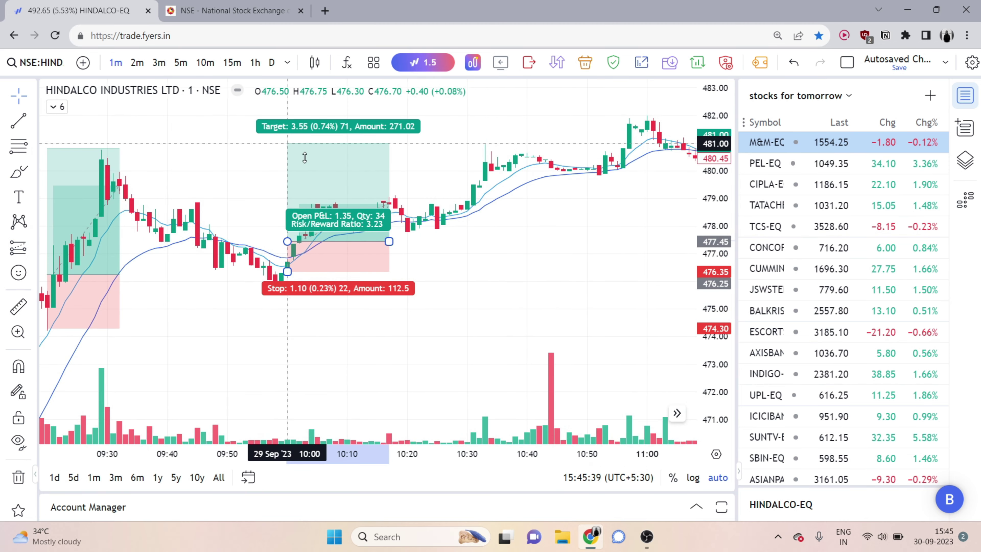
Step: Mark a third long position at the 11:29 candle with entry 480.45, stop 480.05 and target 484.40
scroll(439, 301, "right", 10)
scroll(439, 301, "down", 2)
left_click_drag(487, 335, 436, 320)
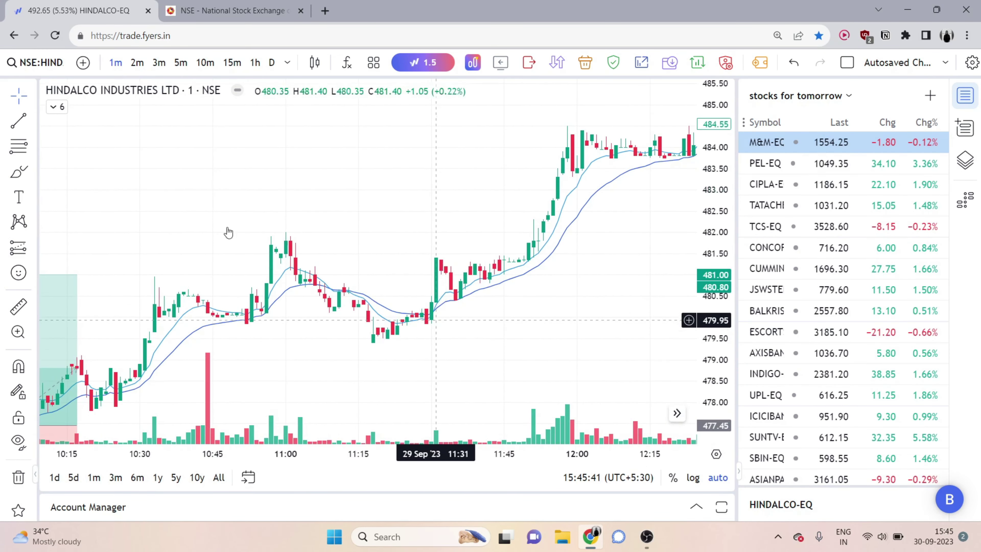
left_click(18, 250)
left_click(427, 298)
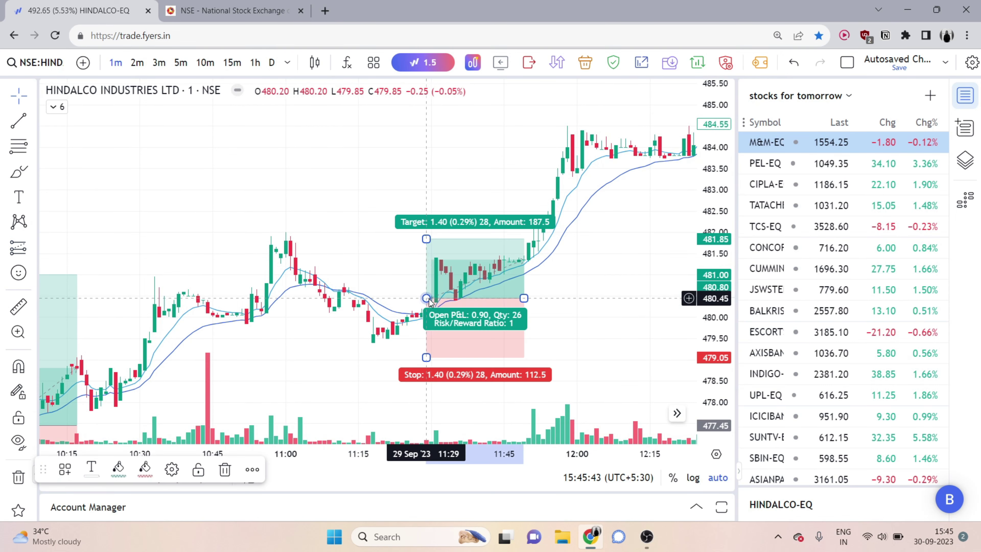
left_click_drag(427, 358, 427, 315)
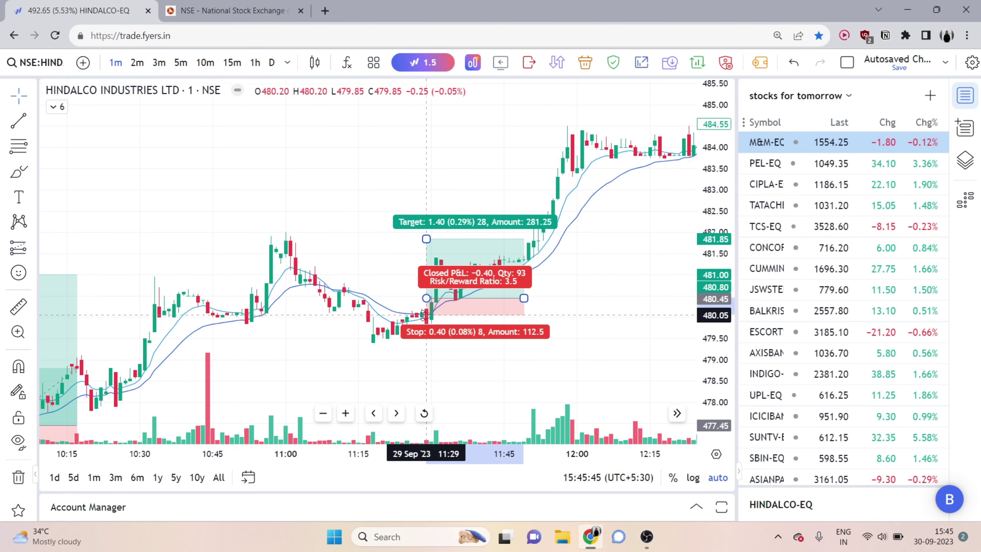
left_click_drag(427, 239, 488, 131)
Step: Mark a fourth long position at about 12:22 with entry 484.45, stop 483.85 and target 491.60
scroll(574, 309, "down", 4)
left_click_drag(598, 341, 425, 320)
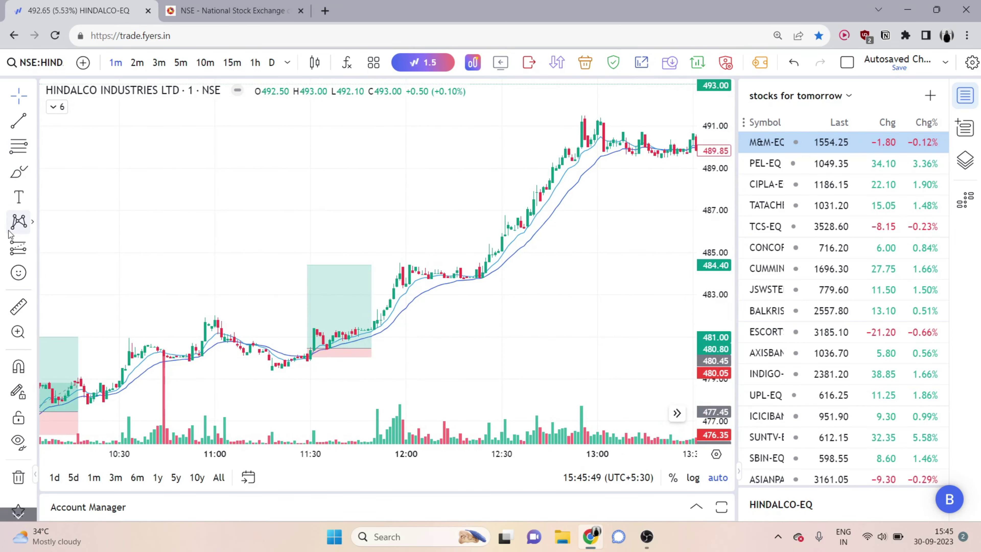
left_click(17, 248)
left_click(476, 264)
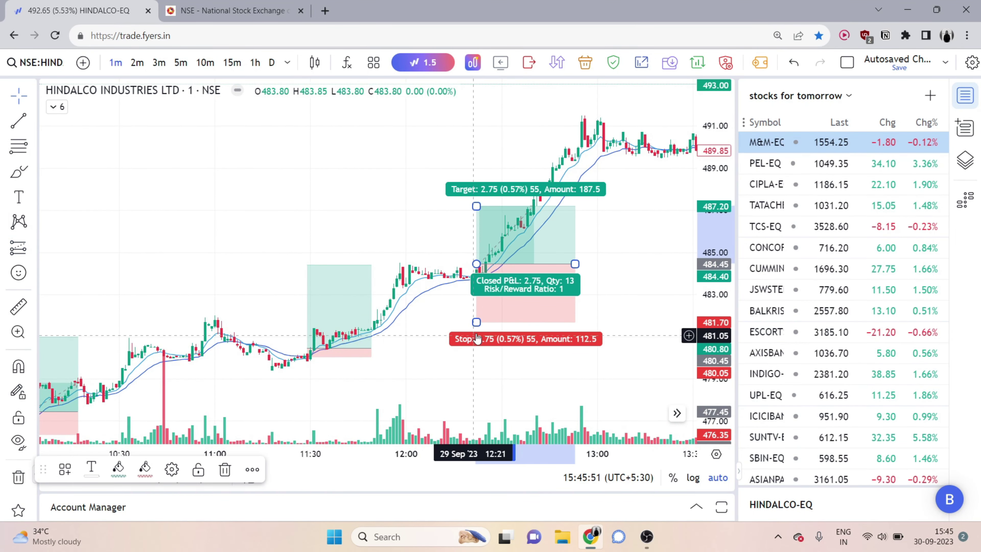
left_click_drag(477, 339, 459, 278)
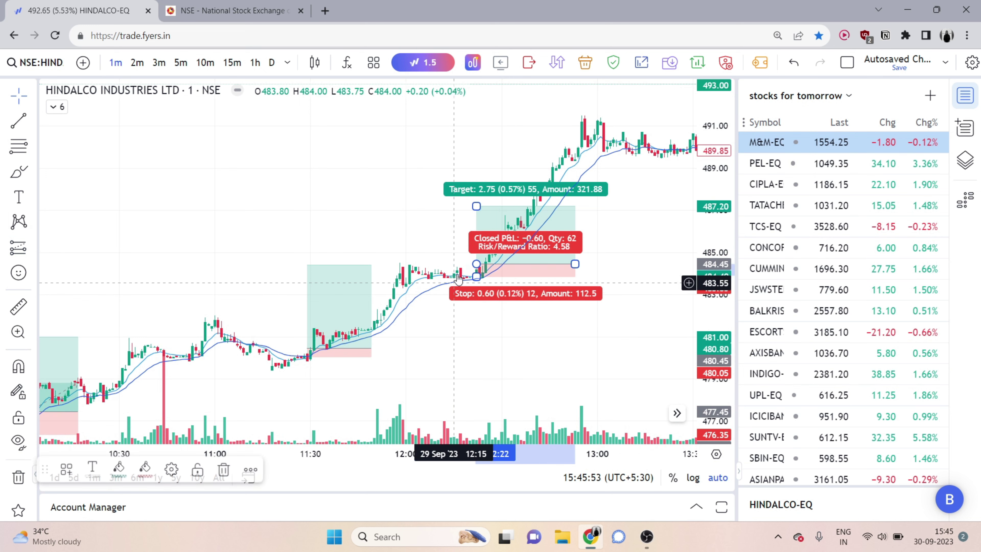
left_click_drag(476, 206, 531, 112)
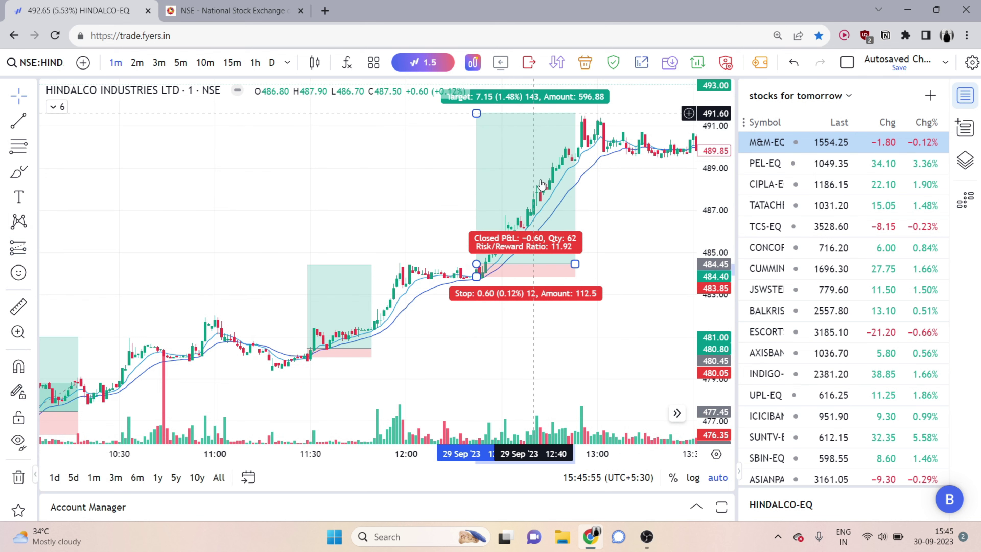
Step: Mark a fifth long position at about 13:40 with entry 490.80, stop 489.55 and target 494.30
scroll(528, 309, "down", 5)
left_click_drag(518, 359, 352, 346)
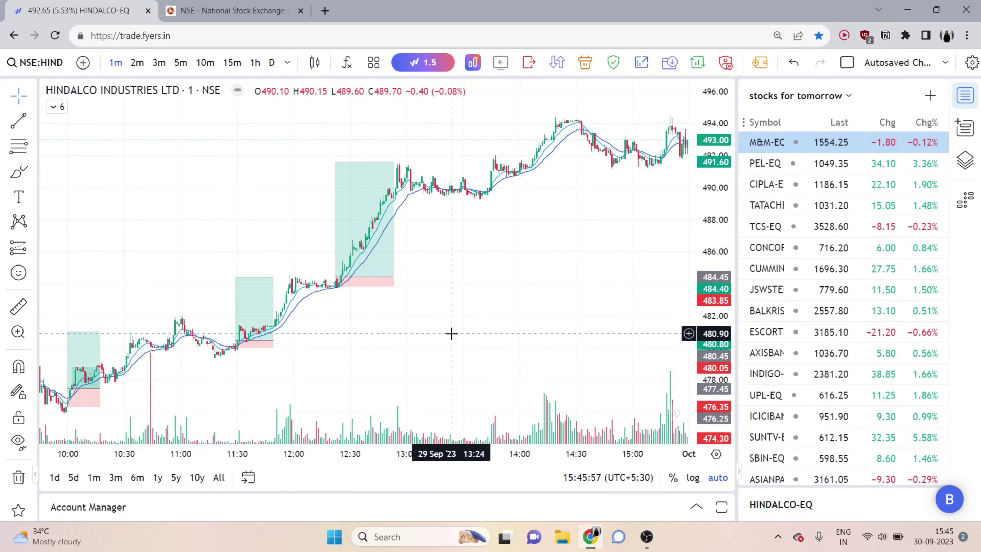
scroll(451, 333, "down", 2)
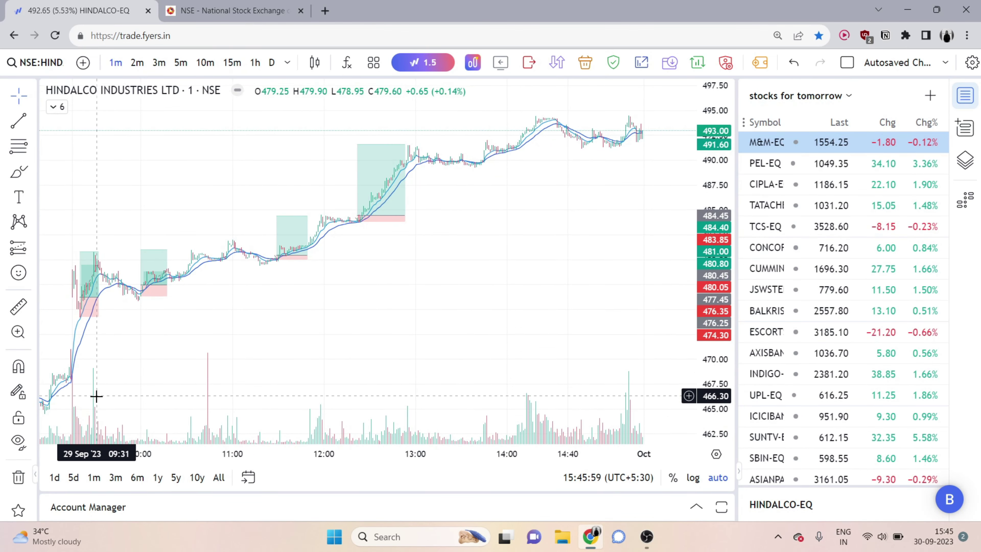
left_click_drag(478, 269, 417, 271)
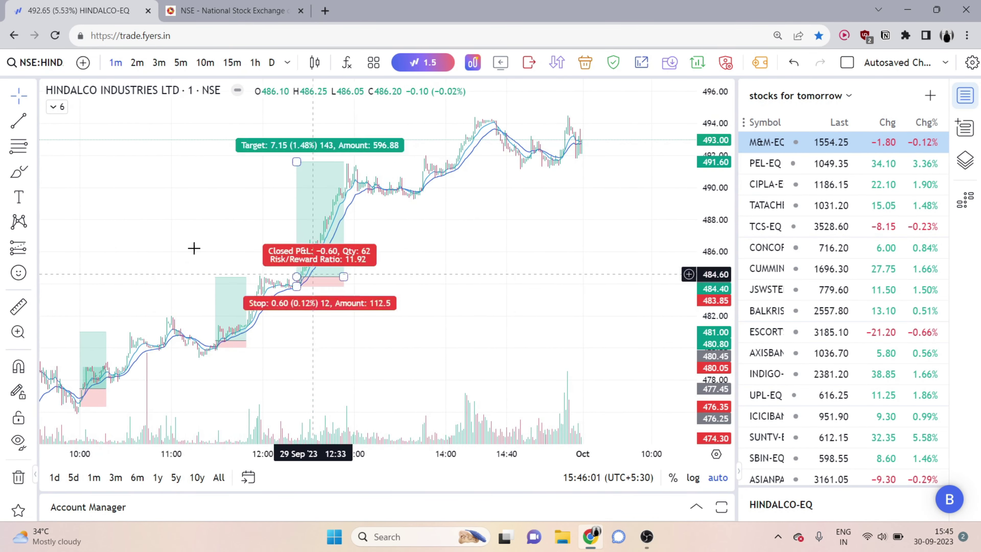
left_click(415, 175)
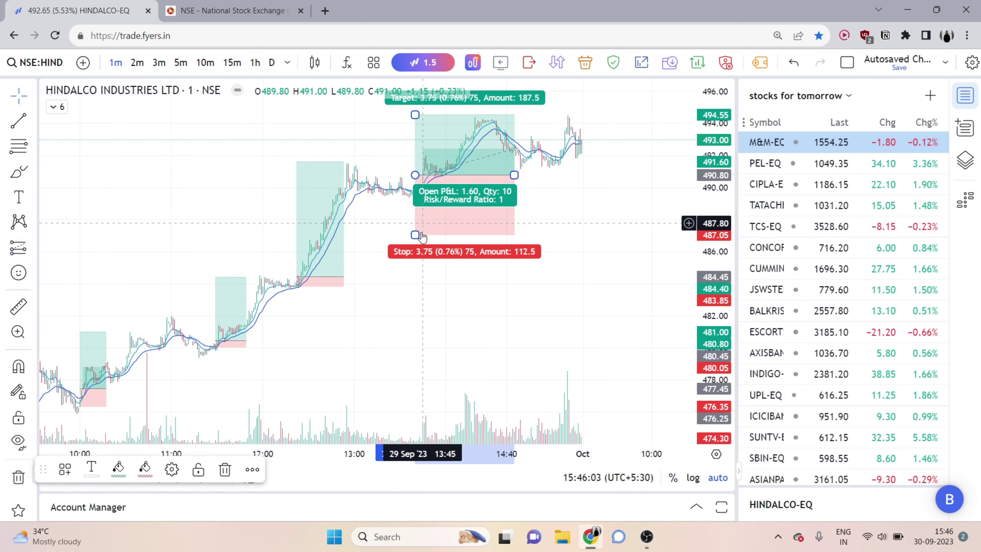
left_click_drag(412, 218, 414, 195)
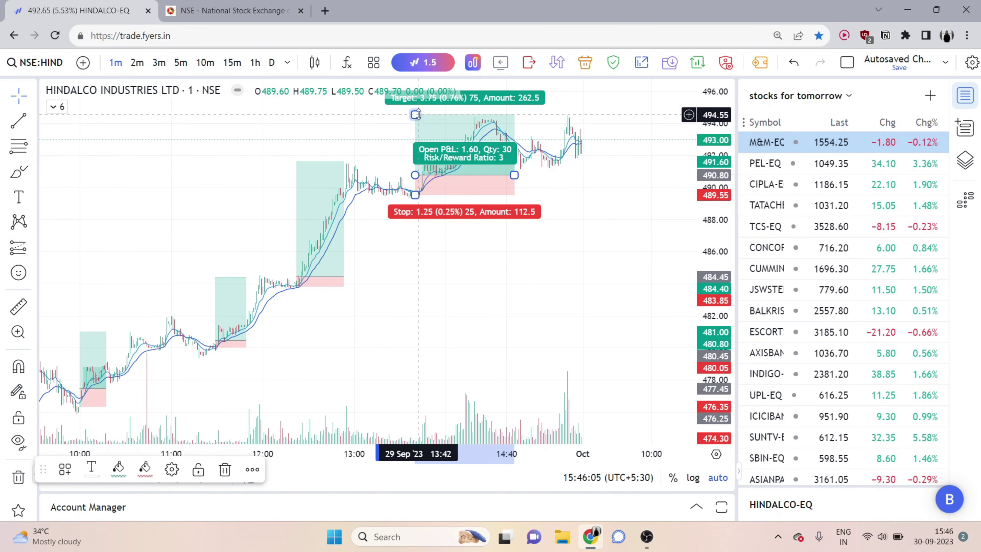
left_click(486, 254)
scroll(502, 271, "down", 3)
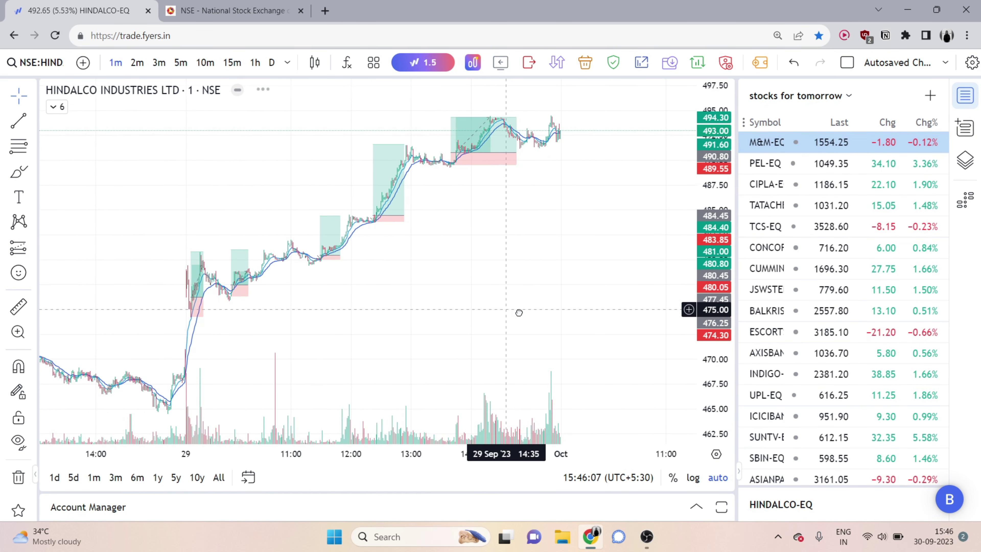
scroll(518, 312, "up", 4)
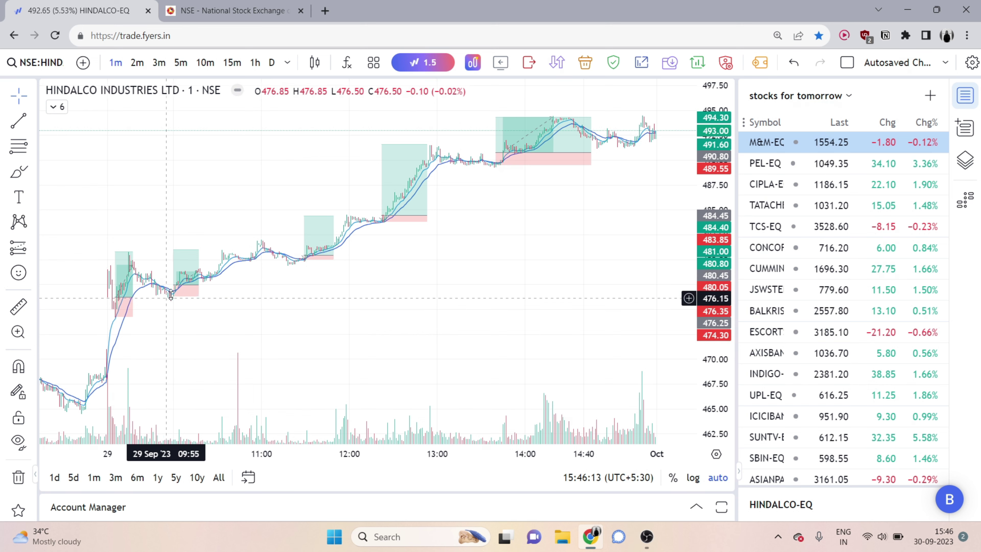
Step: Check the Nifty 50 top gainers on the NSE website and load the NTPC chart in the trading platform
left_click(270, 8)
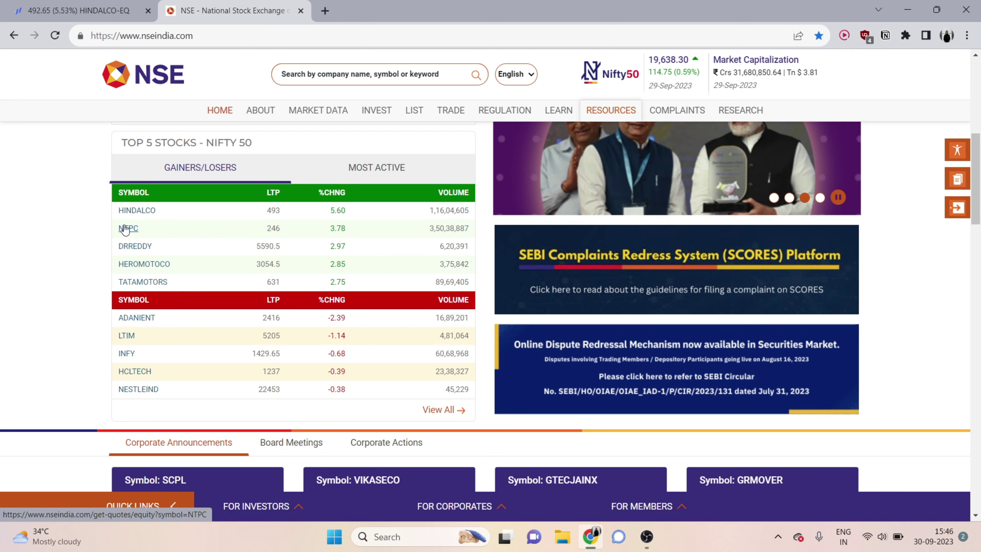
left_click(100, 10)
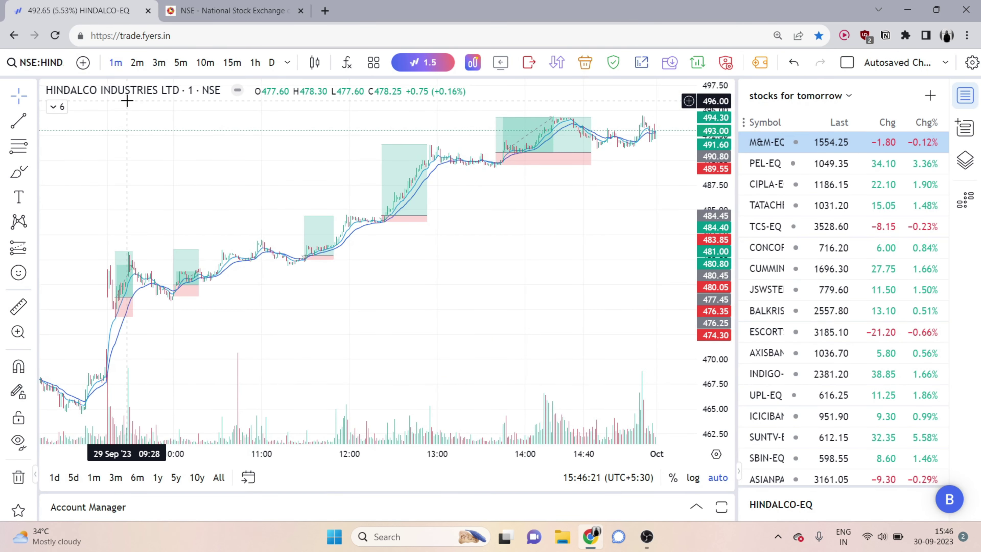
left_click(42, 71)
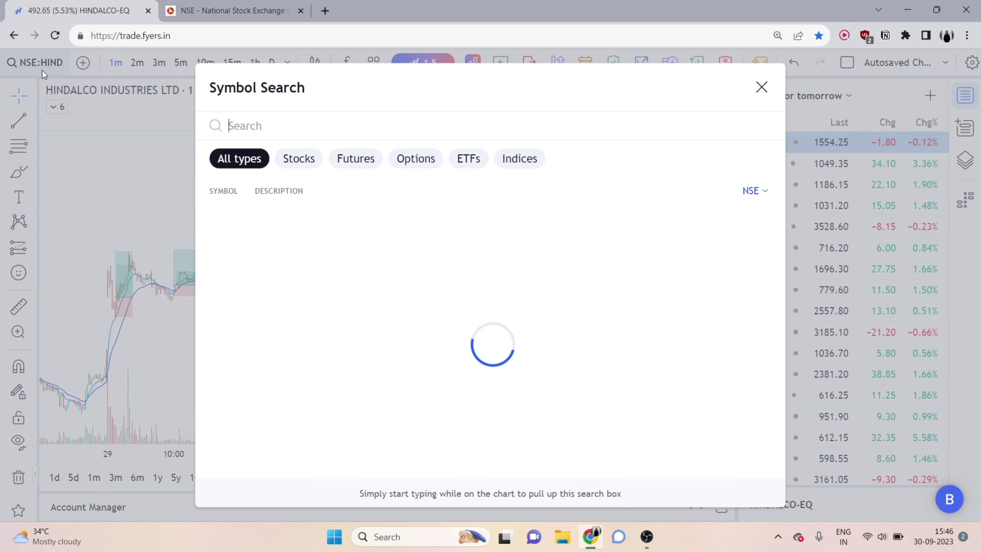
type("NTPC")
key("Return")
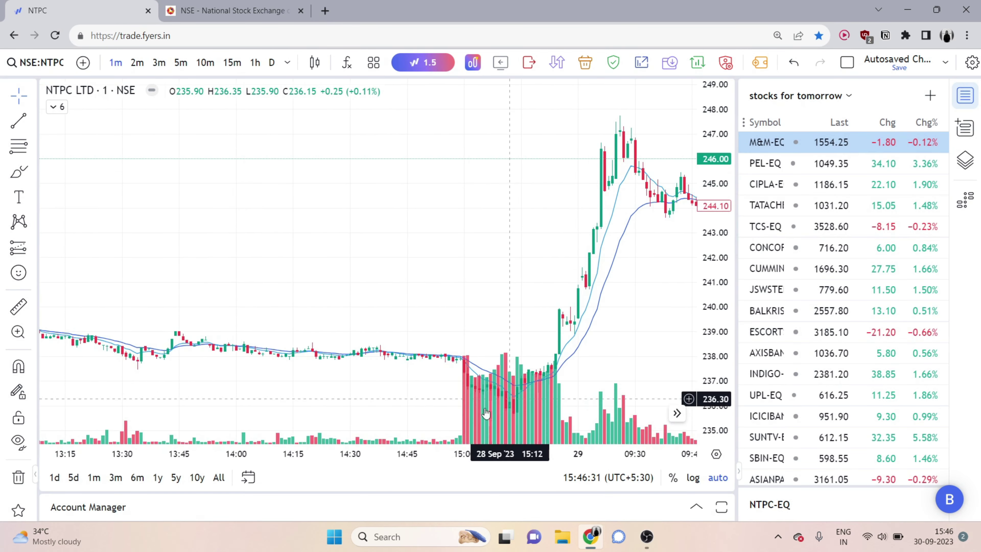
Step: Mark a long position on the NTPC chart at the 09:16 candle of 29 Sep with entry 242.05 and target 247.75
left_click_drag(611, 379, 379, 357)
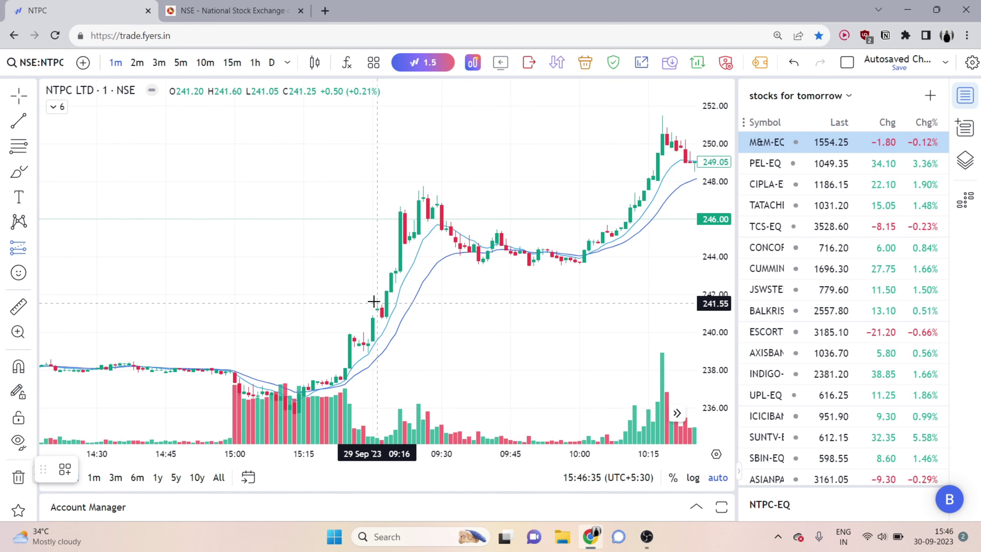
left_click(377, 294)
left_click_drag(378, 234, 391, 186)
Step: Mark a second NTPC long position at the 09:58 candle with entry 245.00 and stop 243.70
left_click_drag(506, 313, 424, 316)
left_click(15, 250)
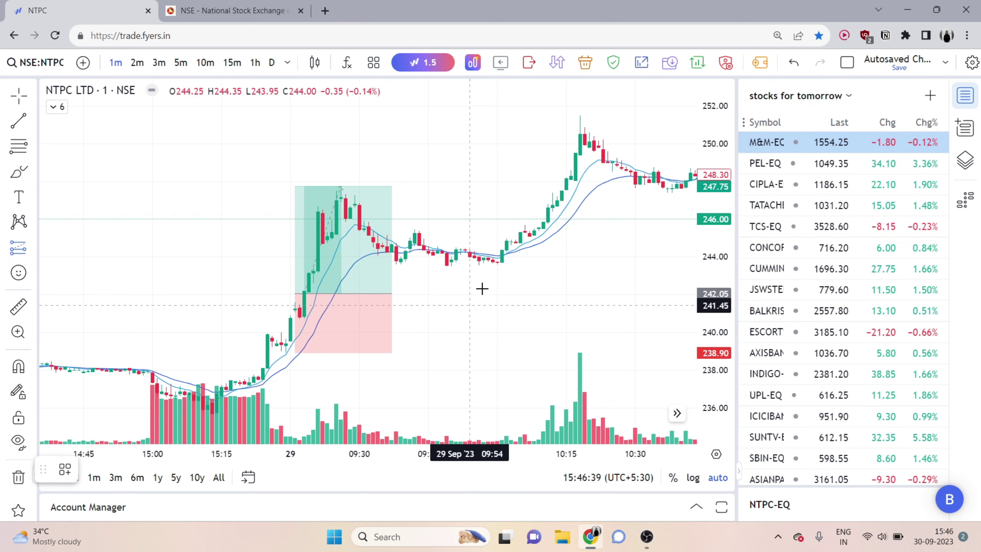
left_click(488, 237)
left_click_drag(486, 300, 487, 262)
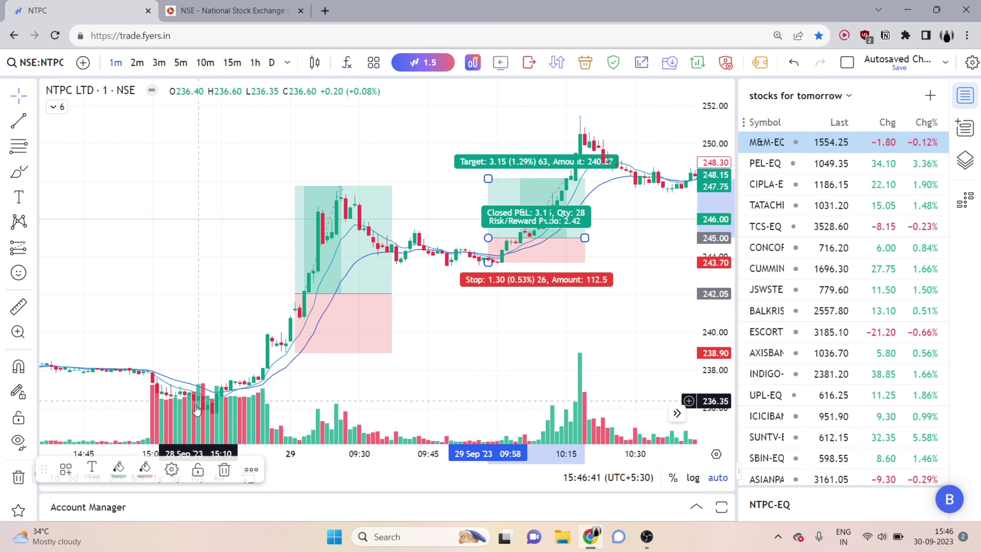
Step: Set the 09:16 position's stop to 240.60 and the 09:58 position's target to 251.45
mouse_move(295, 352)
left_mouse_down()
mouse_move(286, 343)
mouse_move(295, 320)
left_mouse_up()
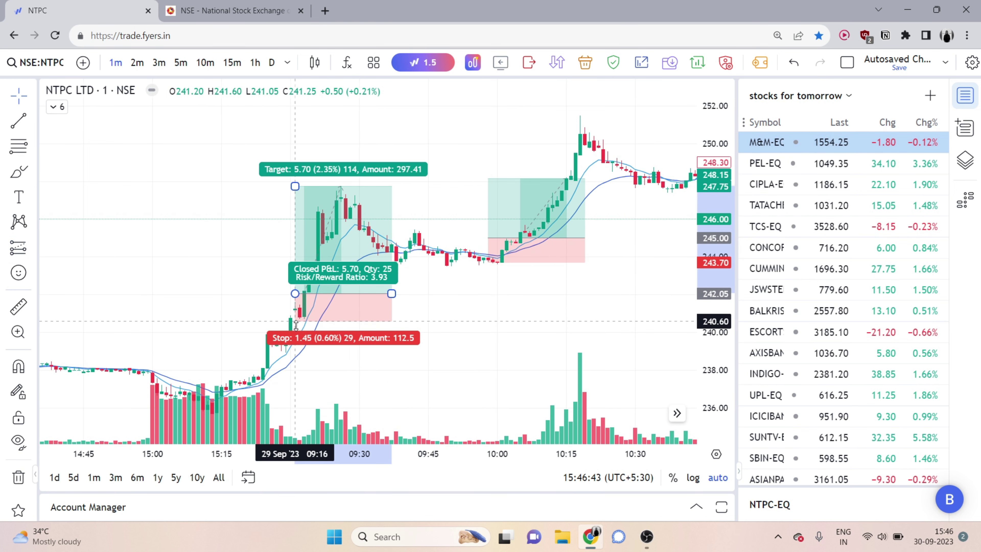
left_click_drag(503, 172, 502, 116)
left_click_drag(553, 342, 375, 337)
scroll(460, 344, "down", 4)
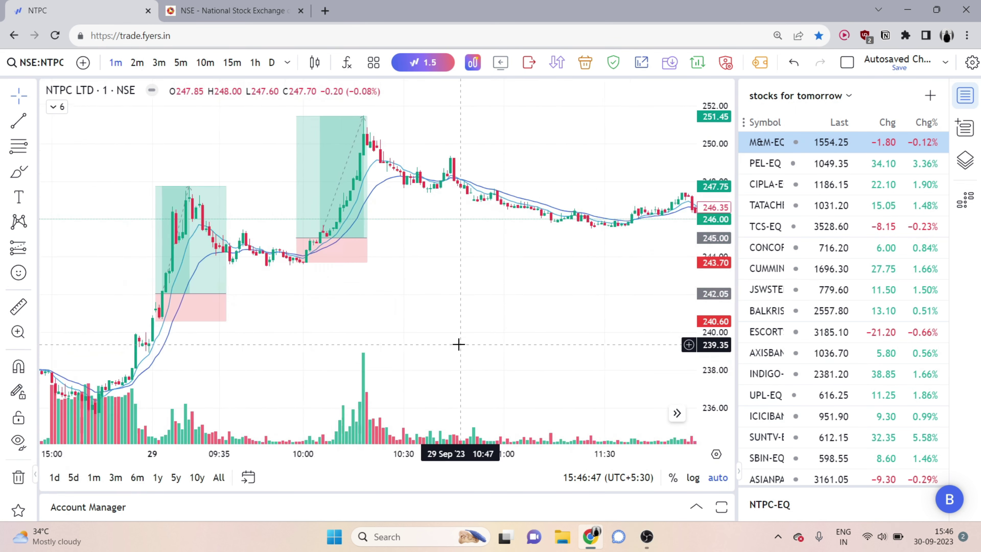
scroll(460, 349, "up", 5)
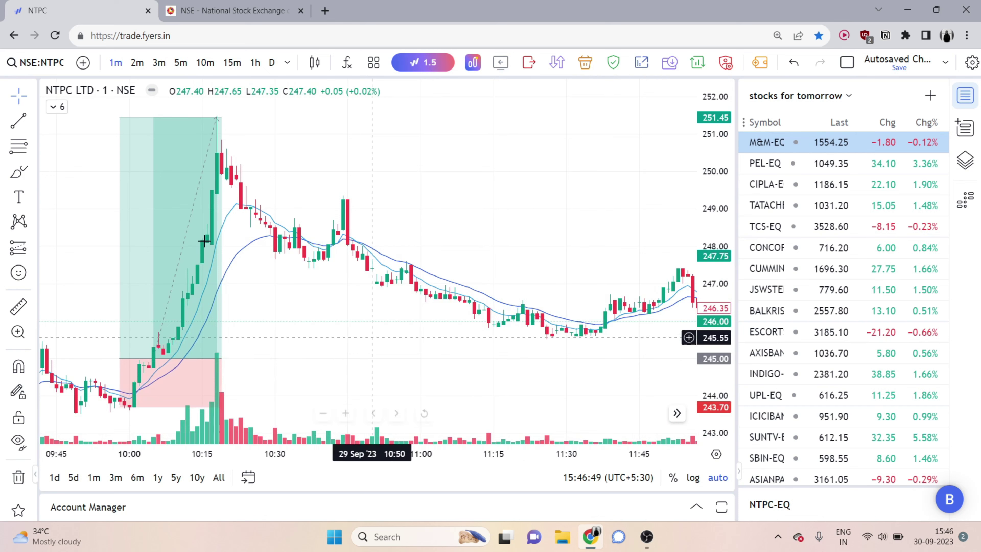
left_click(18, 248)
left_click(342, 243)
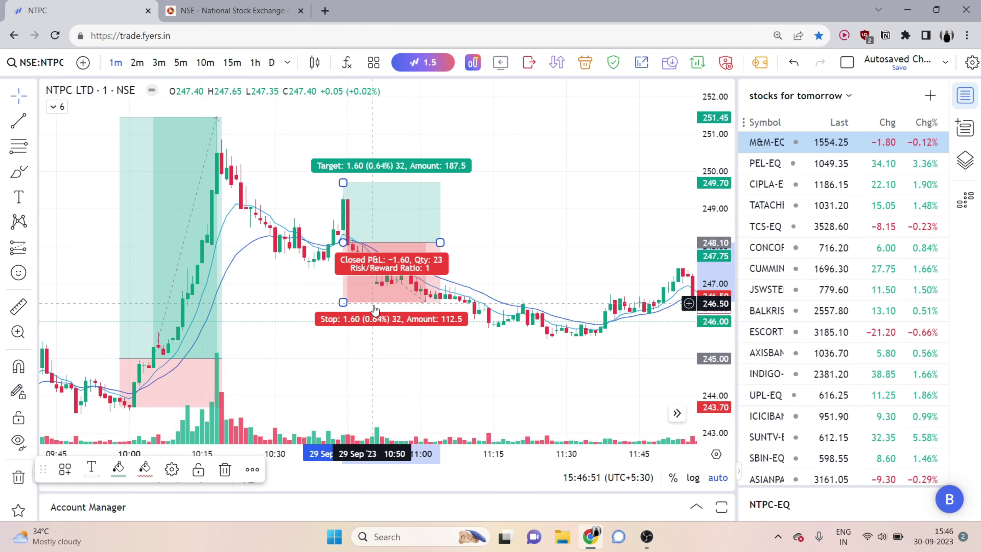
left_click(224, 469)
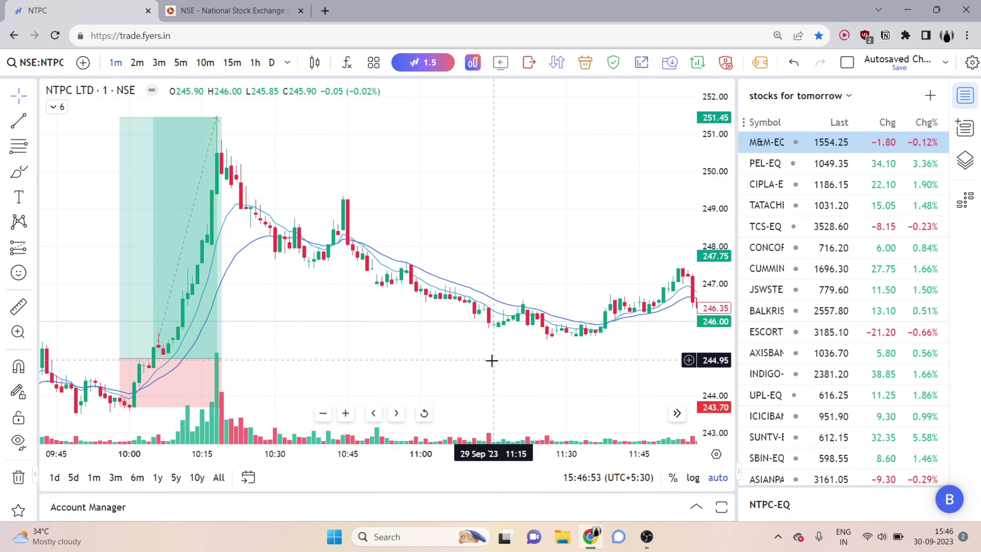
Step: Check the next Nifty 50 top gainer on the NSE website and load the DRREDDY chart in the trading platform
scroll(493, 357, "right", 10)
scroll(436, 332, "down", 5)
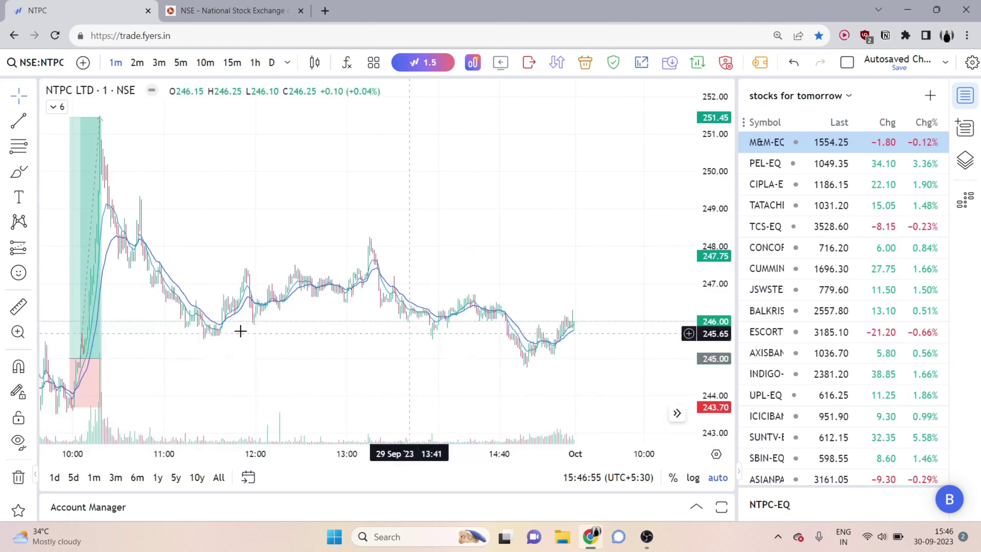
left_click_drag(221, 329, 409, 326)
left_click(300, 5)
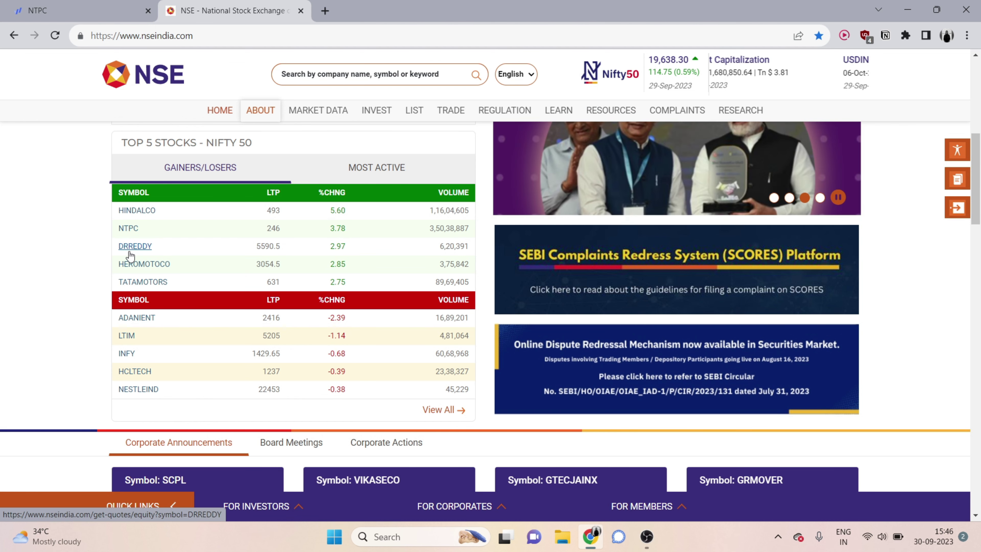
left_click(62, 10)
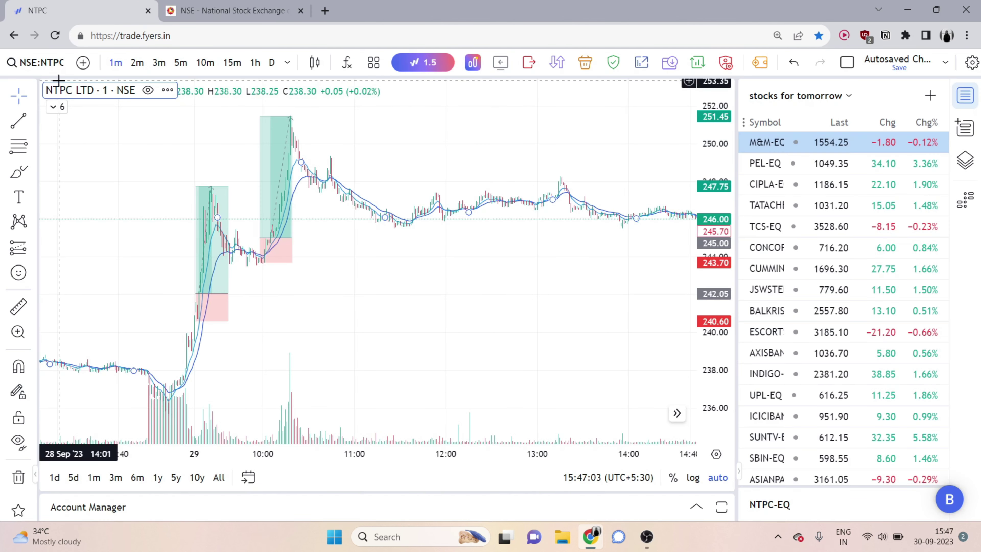
left_click(48, 65)
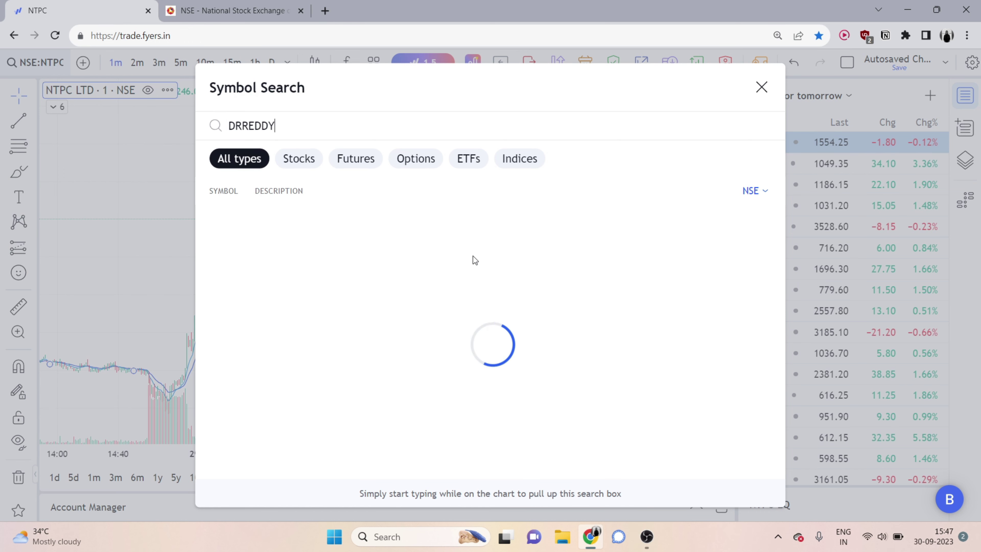
left_click(401, 217)
Step: Mark a long position on the DRREDDY chart at about 09:24 on 29 Sep with entry 5479.70, stop 5471.45 and target 5533.75
left_click_drag(384, 356, 644, 300)
scroll(386, 381, "up", 2)
left_click_drag(406, 337, 478, 330)
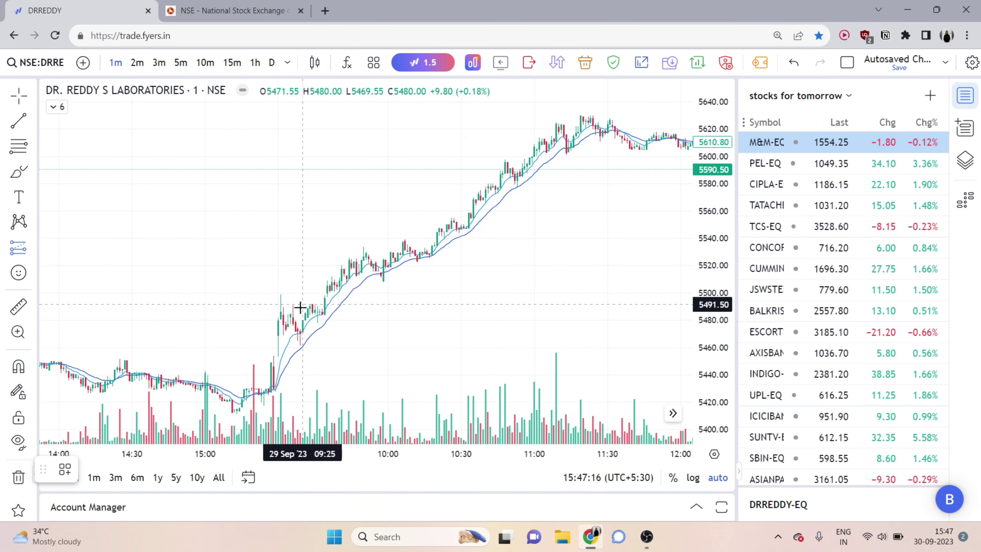
left_click(299, 320)
left_click_drag(298, 381, 294, 330)
left_click_drag(299, 261, 295, 247)
left_click_drag(396, 318, 385, 318)
left_click(403, 320)
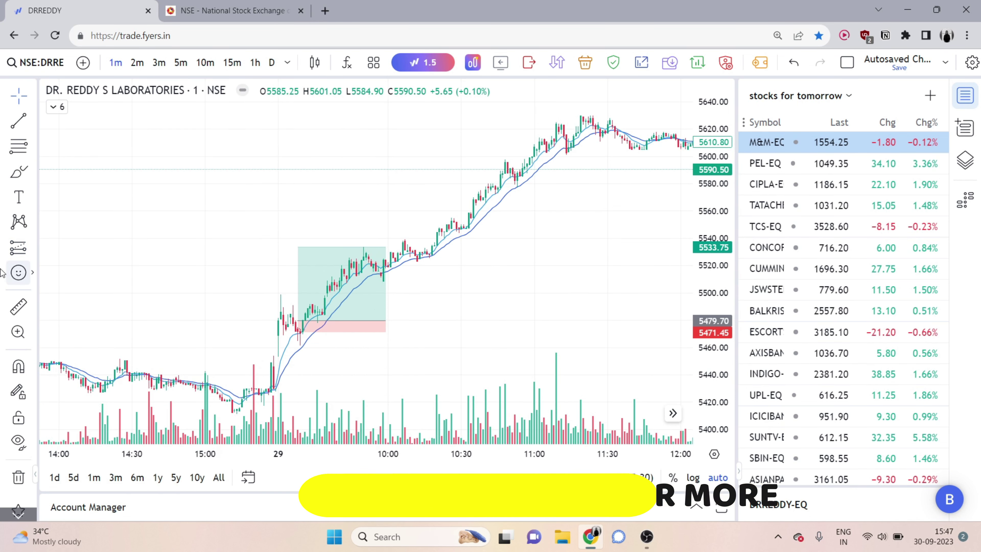
Step: Mark a second DRREDDY long position at the 10:17 candle with entry 5534.75, stop 5527.55 and target 5578.50
left_click(18, 248)
left_click(429, 245)
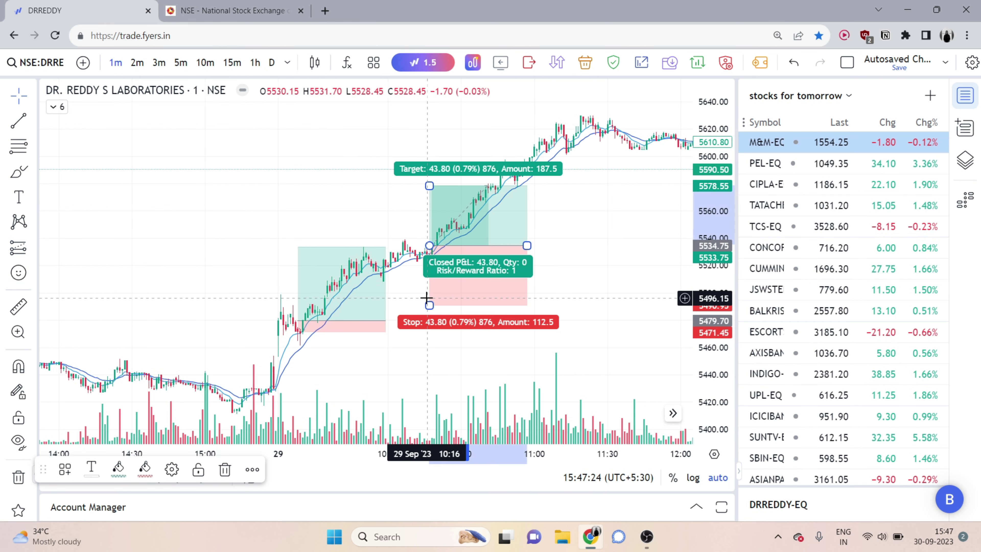
left_click_drag(428, 304, 429, 254)
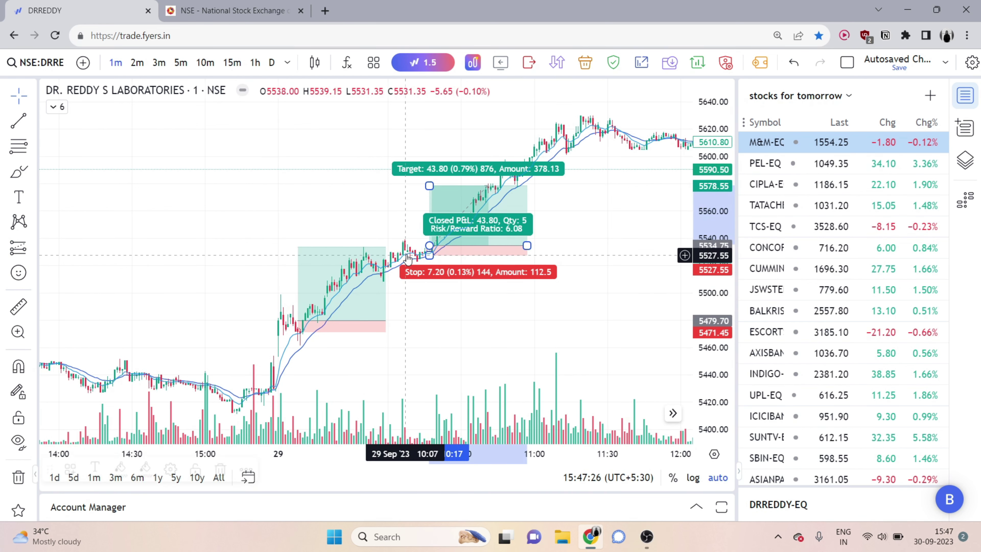
left_click_drag(430, 186, 430, 185)
Step: Mark a third DRREDDY long position at about 10:54 with entry 5594.50, stop 5588.80 and target about 5630
left_click_drag(552, 319, 439, 318)
left_click(20, 243)
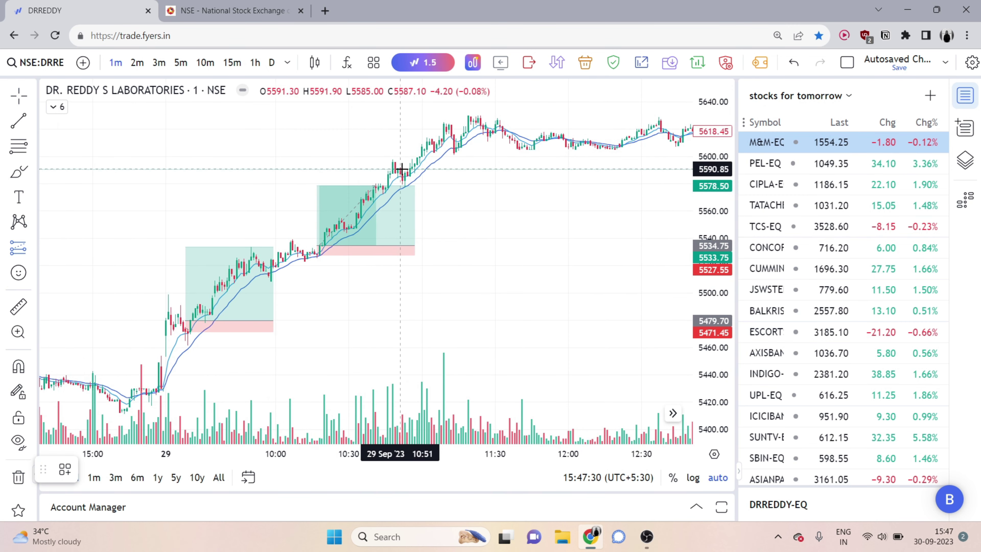
left_click(407, 163)
left_click_drag(406, 223, 406, 171)
left_click_drag(407, 104, 407, 116)
left_click(487, 232)
scroll(502, 243, "down", 2)
left_click_drag(515, 255, 255, 294)
left_click_drag(425, 306, 567, 319)
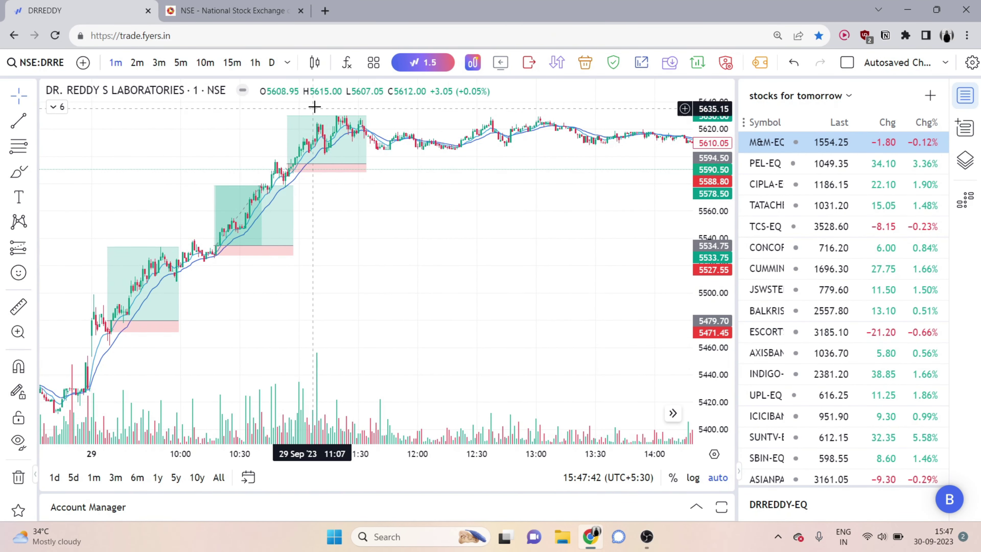
Step: Open the Pre-Open Market page on the NSE website and examine the NIFTY 50 stock list and the category choices
left_click(207, 5)
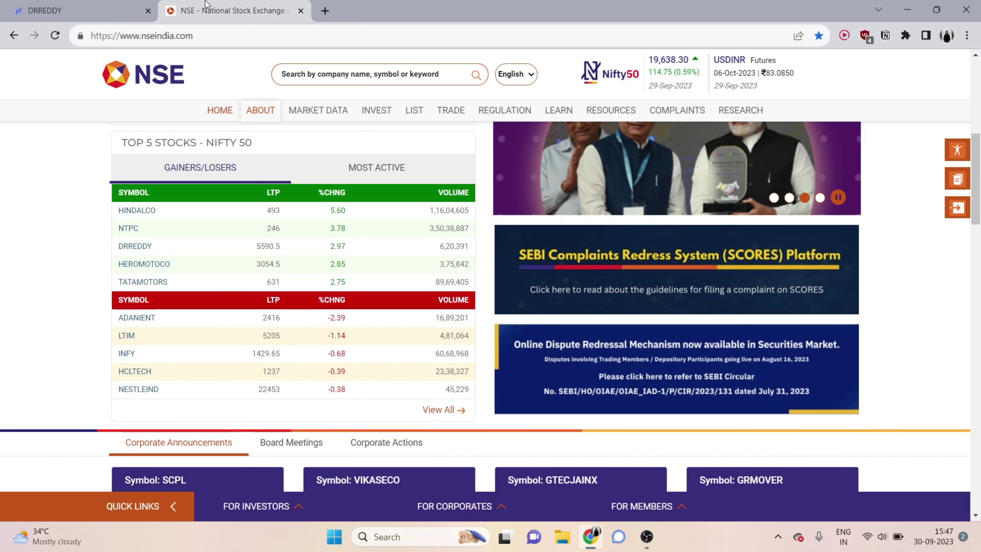
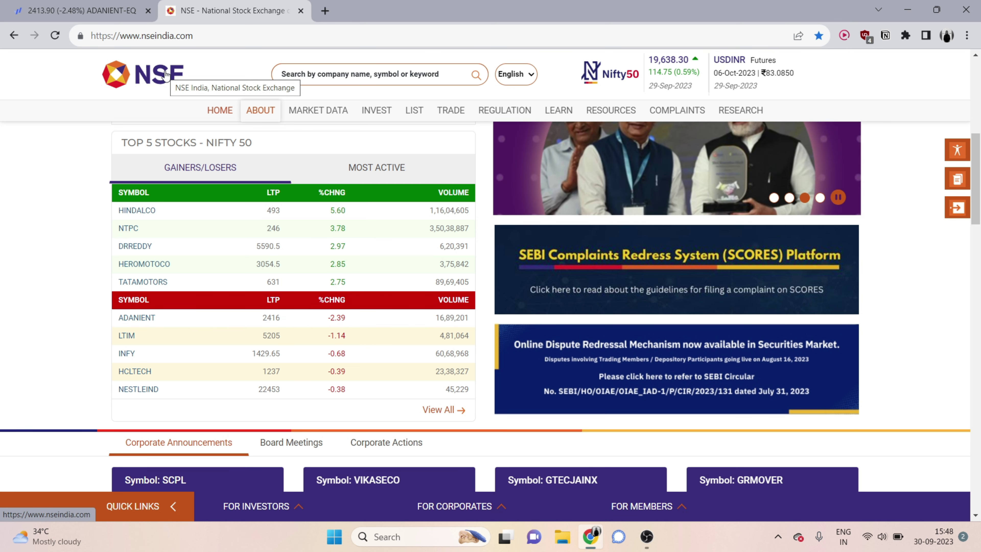
mouse_move(304, 114)
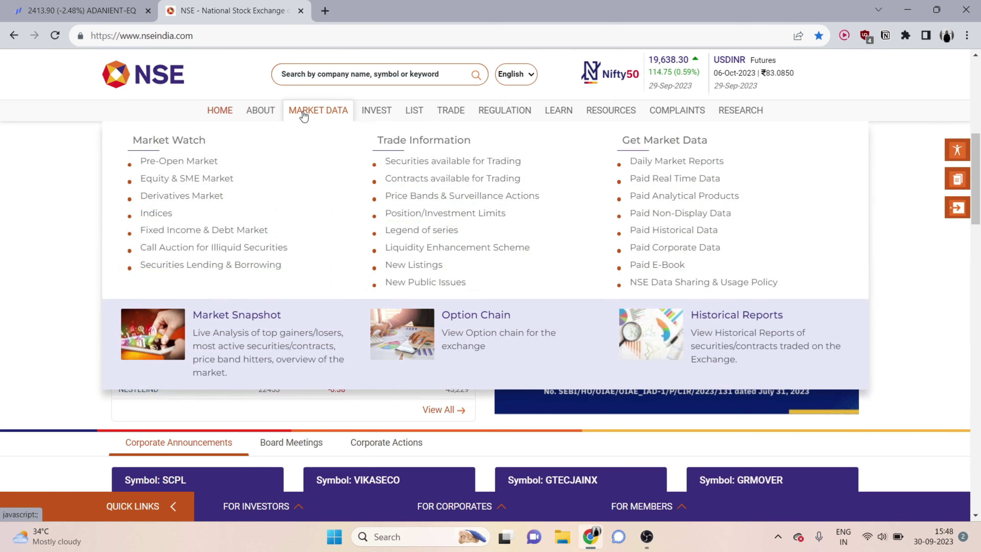
left_click(154, 165)
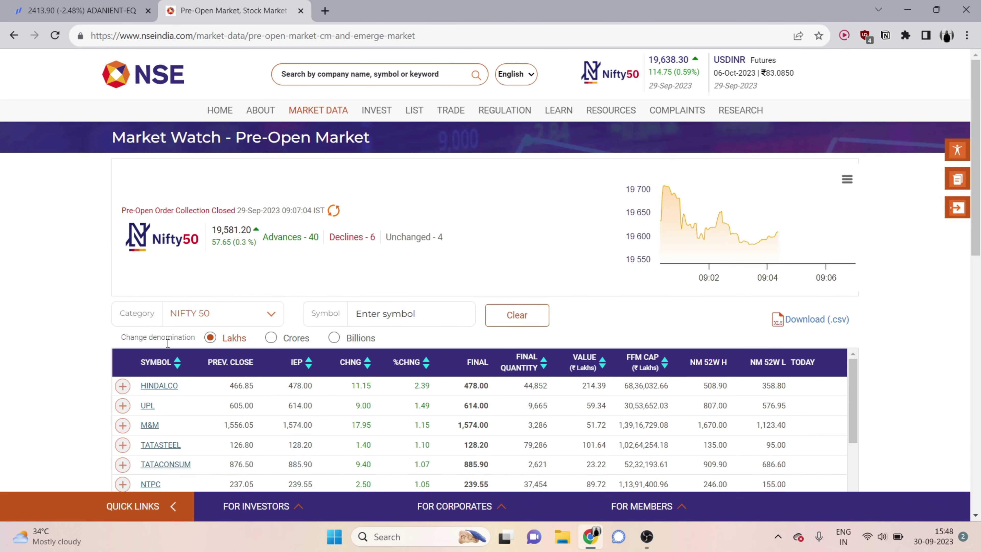
scroll(106, 332, "down", 2)
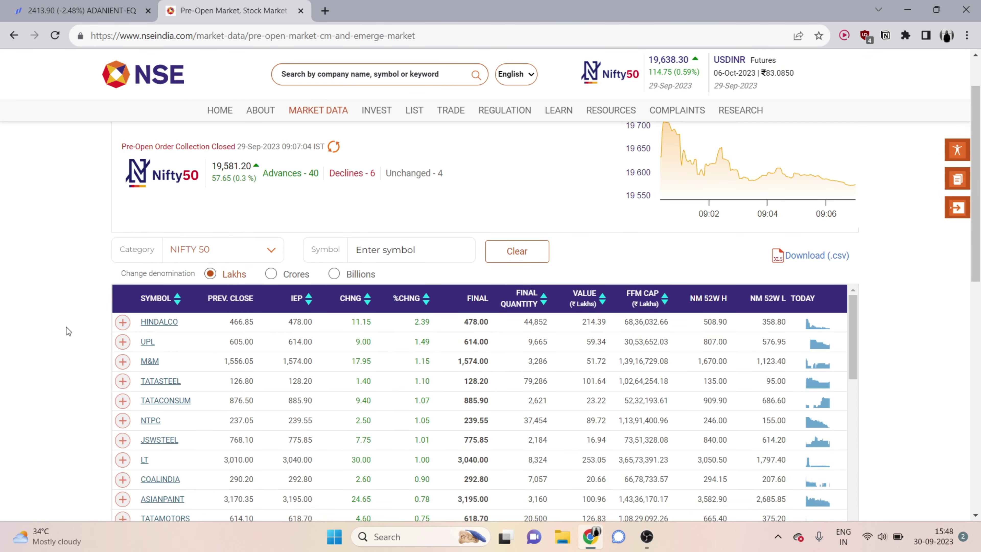
scroll(179, 420, "down", 8)
scroll(259, 408, "up", 8)
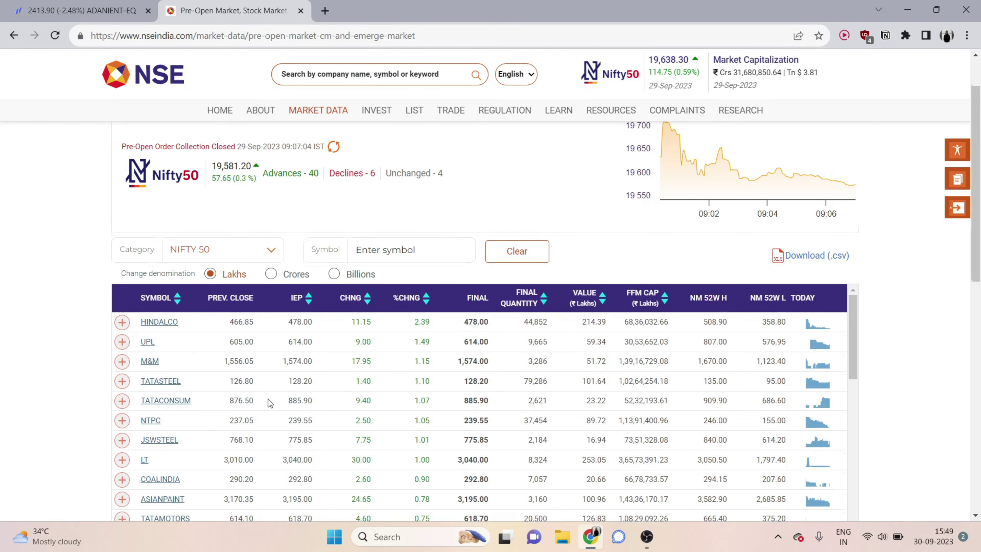
scroll(267, 398, "up", 2)
left_click(243, 320)
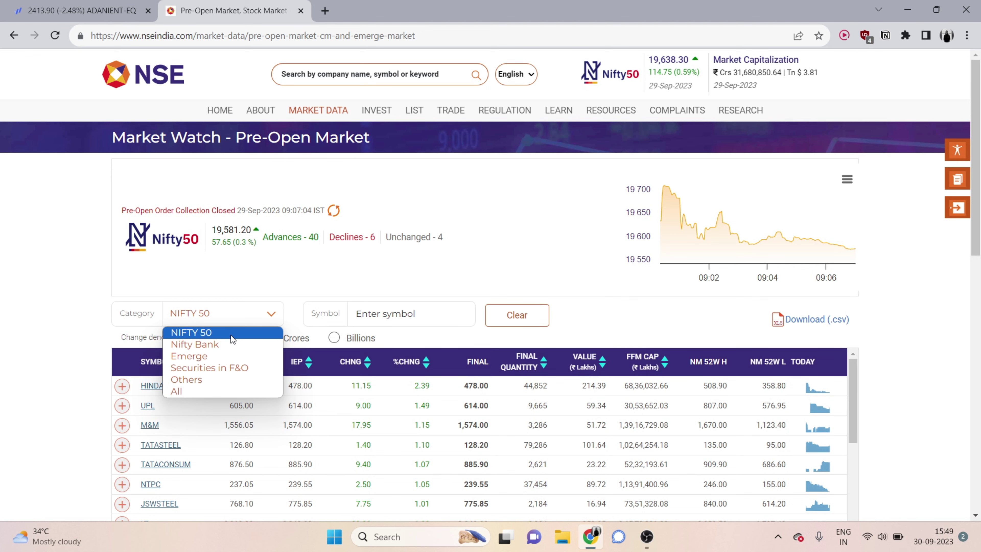
left_click(316, 266)
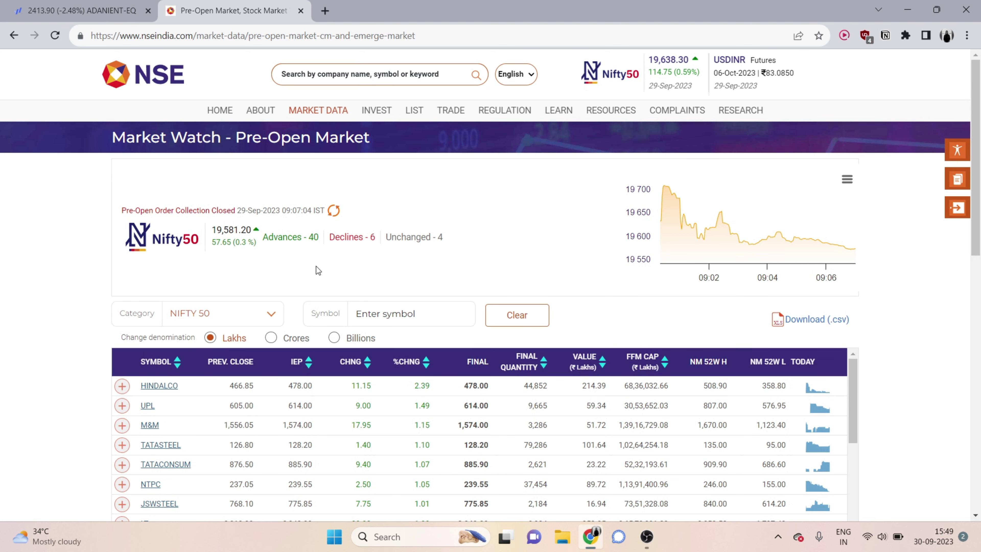
scroll(316, 266, "down", 3)
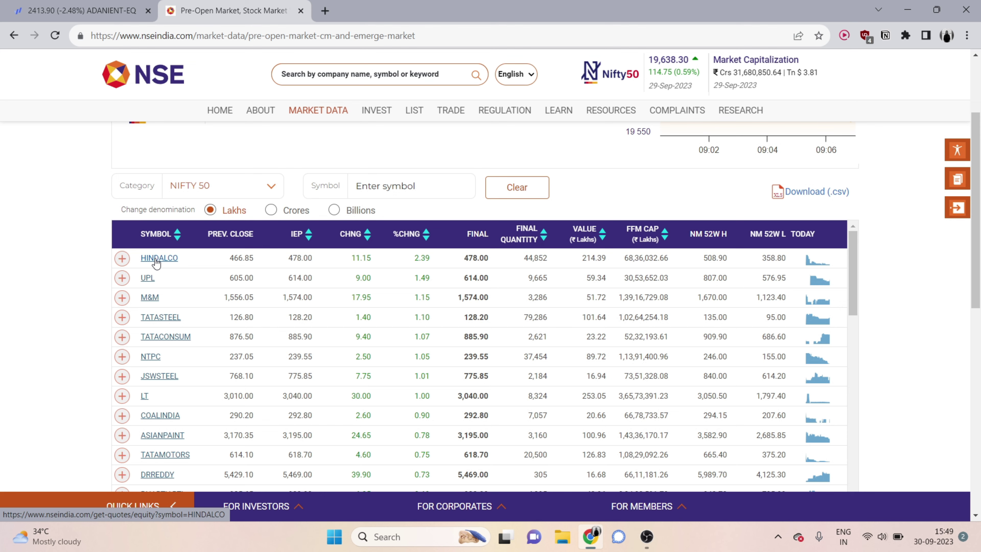
Step: Switch to the trading platform and load the UPL-EQ chart
left_click(18, 12)
left_click(35, 59)
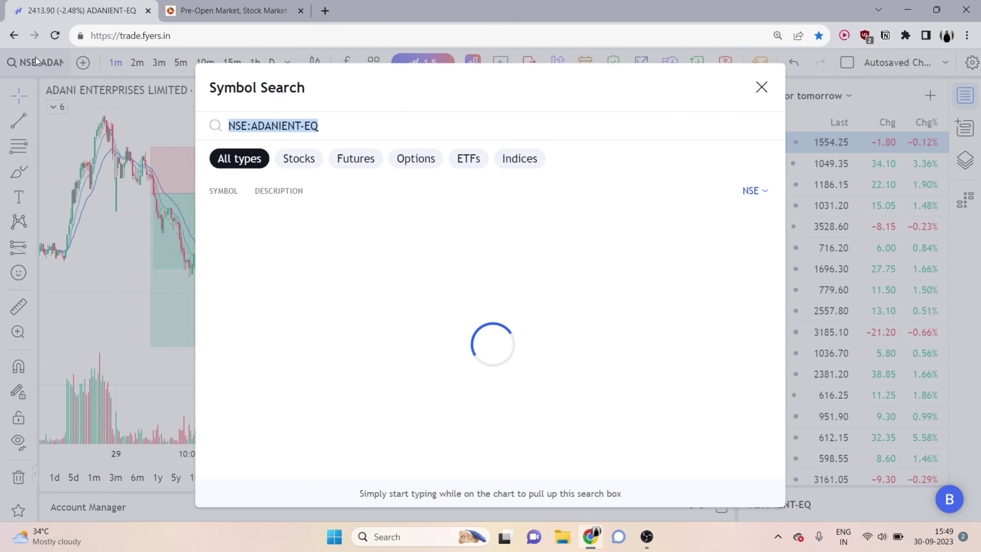
type("U")
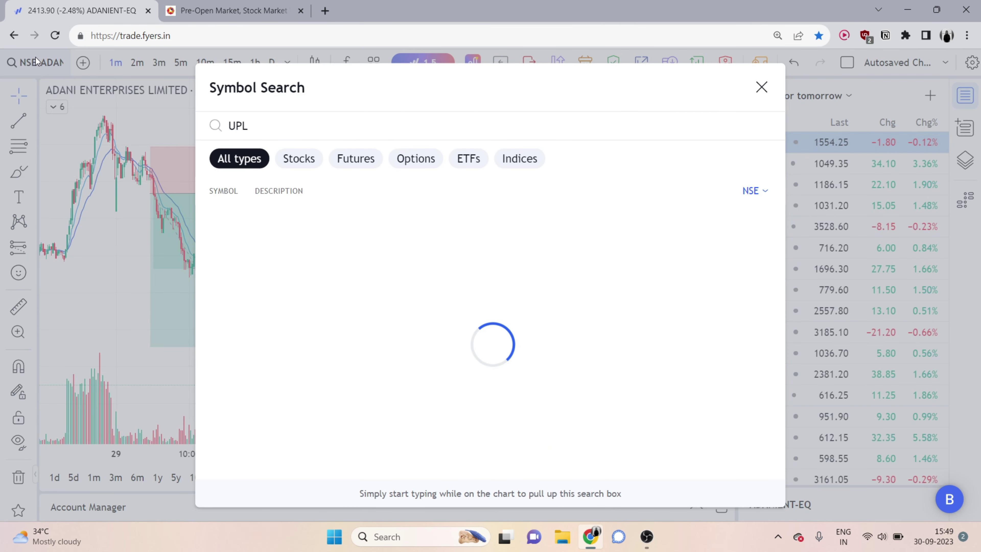
type("PL")
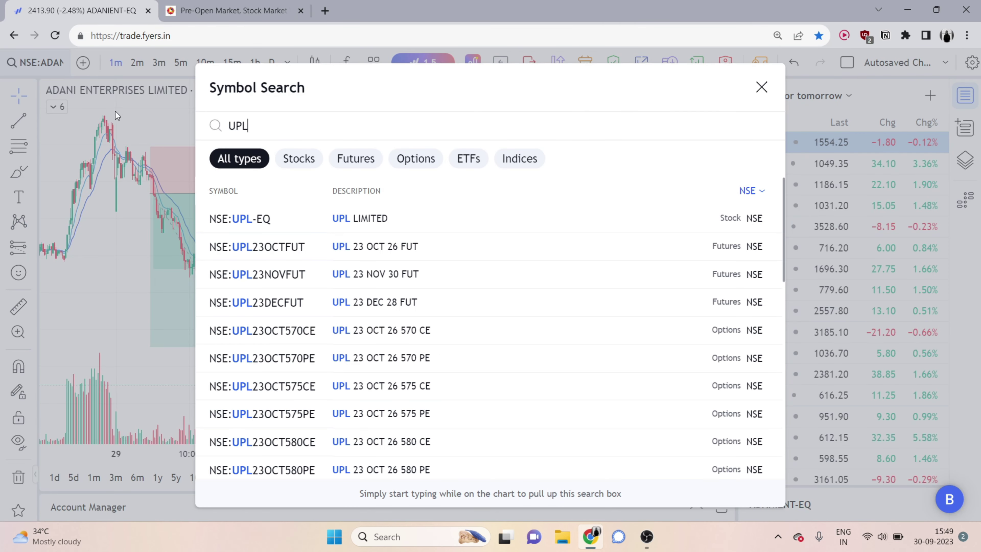
left_click(348, 222)
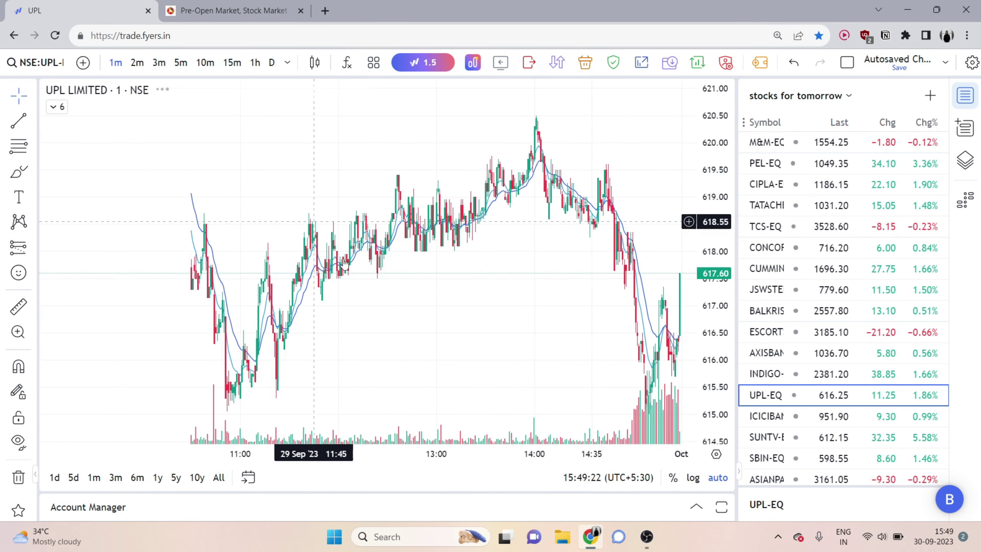
Step: Mark a long position on the UPL chart at about 09:18 on 29 Sep with entry 610.55, stop 608.35 and target 619.90
left_click_drag(281, 361, 690, 256)
scroll(501, 320, "up", 10)
left_click_drag(545, 324, 440, 311)
scroll(450, 318, "up", 3)
left_click_drag(505, 337, 345, 324)
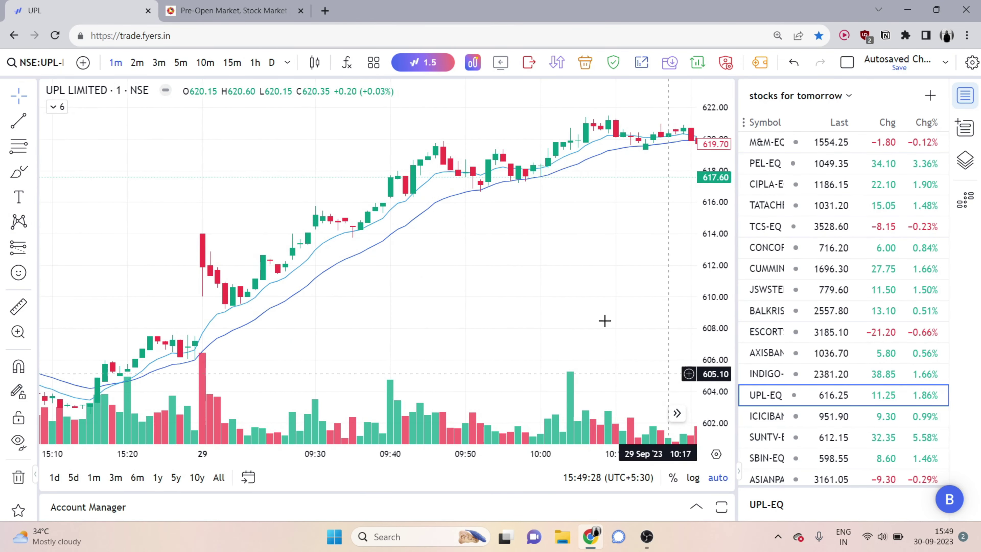
left_click(33, 252)
left_click(92, 257)
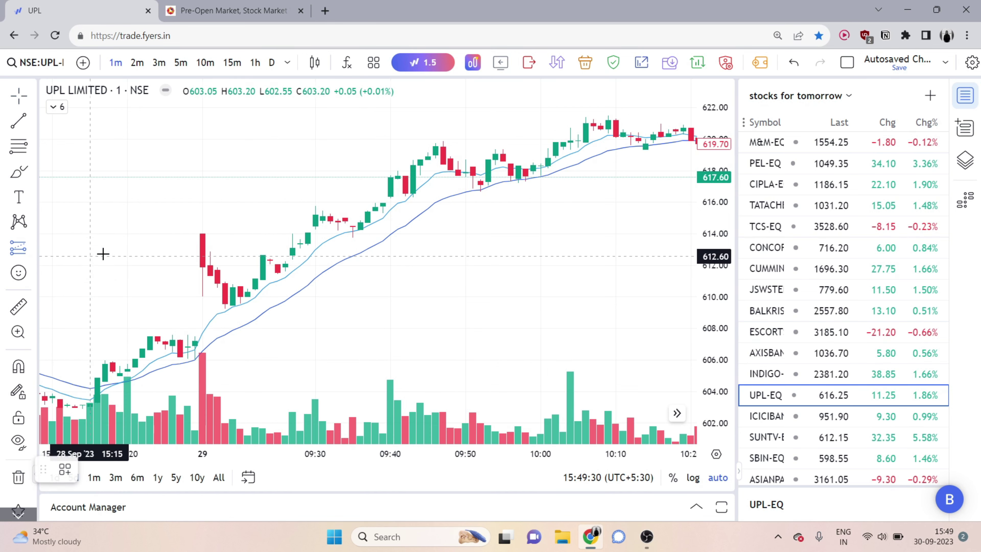
left_click(226, 288)
left_click_drag(225, 348, 220, 322)
mouse_move(271, 227)
left_mouse_down()
mouse_move(271, 137)
mouse_move(297, 141)
left_mouse_up()
Step: Mark a second UPL long position at the 09:36 candle with entry 615.40, stop 614.05 and target 619.85
mouse_move(458, 285)
left_mouse_down()
mouse_move(331, 320)
mouse_move(291, 309)
left_mouse_up()
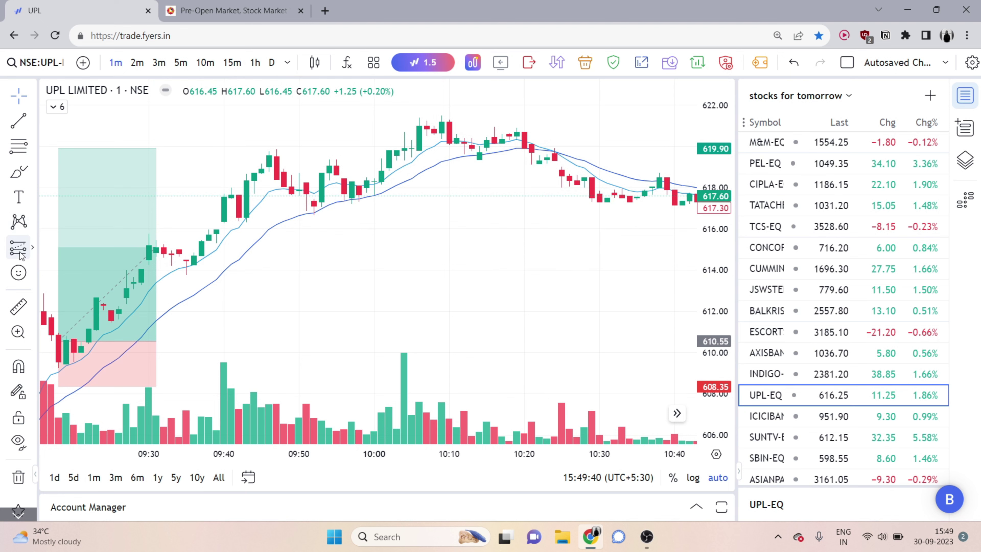
left_click(18, 248)
left_click(194, 241)
left_click_drag(193, 289, 194, 269)
left_click_drag(194, 191, 208, 148)
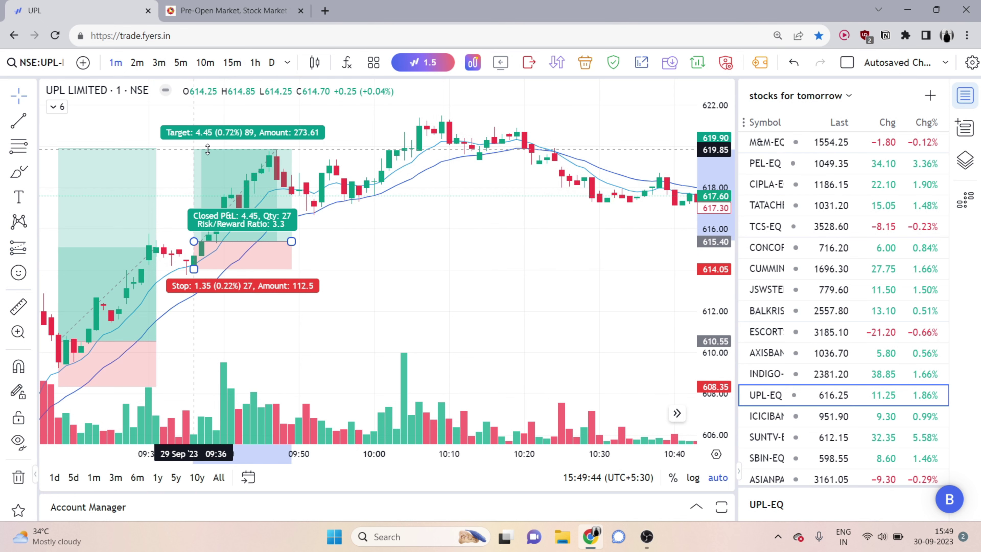
Step: Mark a third UPL long position at the 09:57 candle with entry 618.35, stop 616.95 and target 621.65
left_click(18, 249)
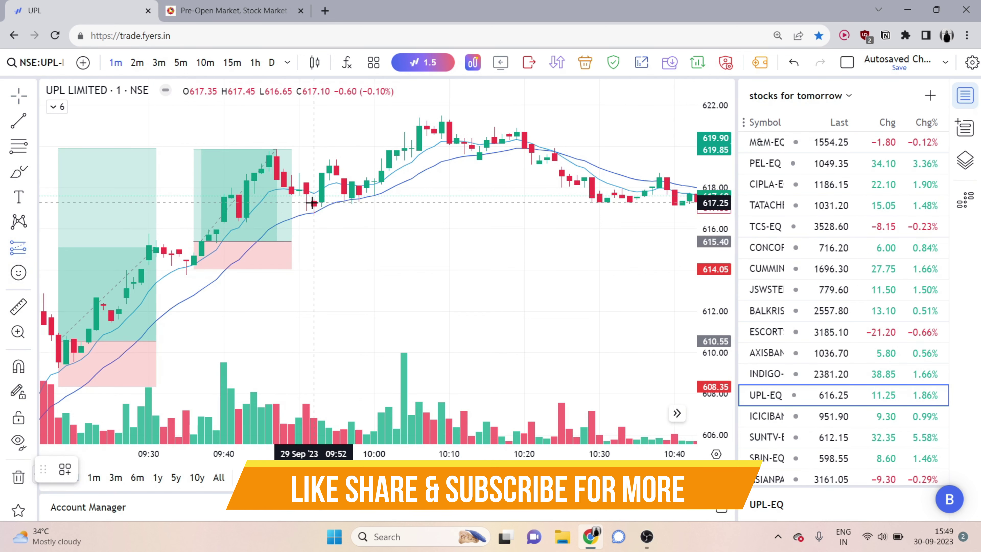
left_click(351, 181)
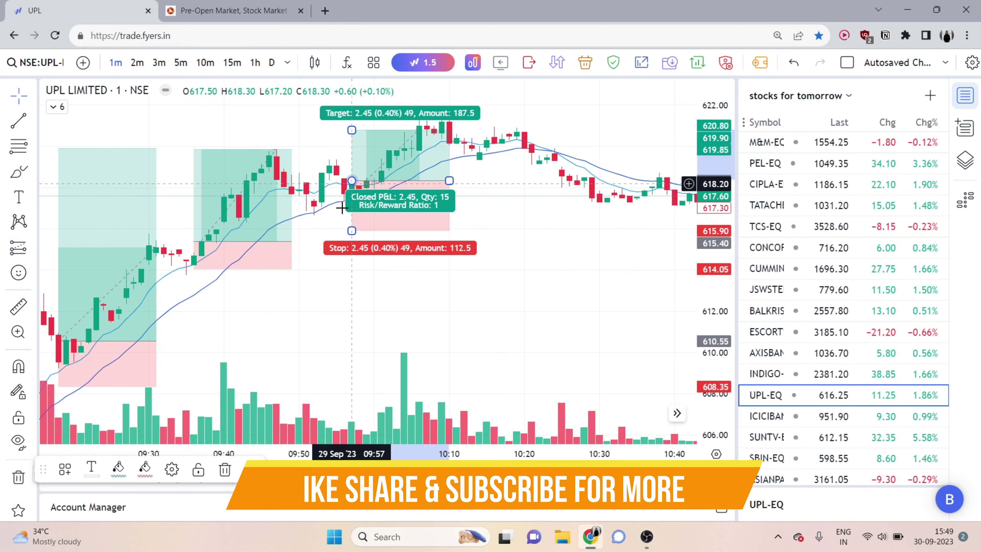
left_click_drag(350, 233, 352, 209)
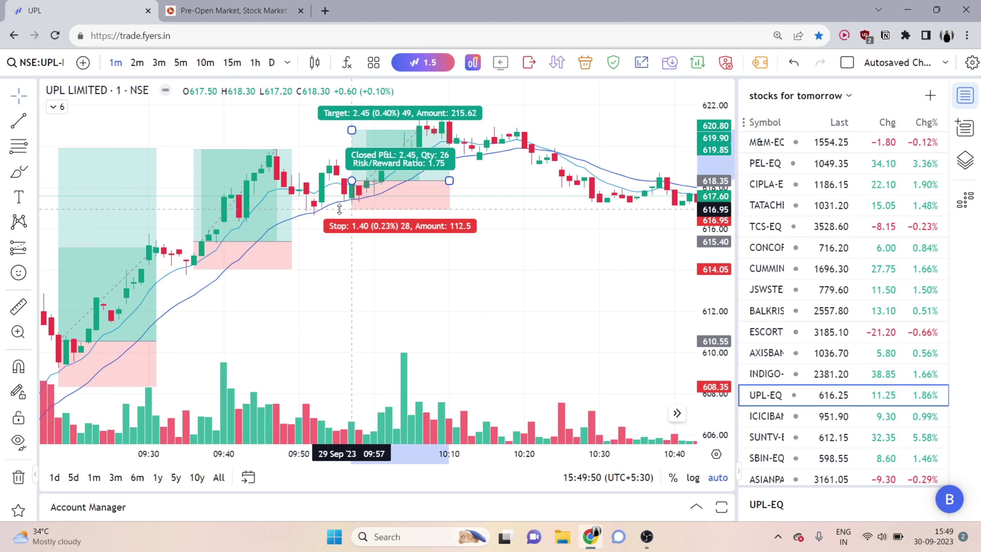
left_click_drag(351, 130, 353, 113)
Step: Review UPL's price action over the rest of 29 Sep and return to the NSE pre-open market list
scroll(528, 361, "down", 4)
left_click_drag(507, 351, 213, 288)
left_click_drag(477, 373, 228, 289)
scroll(500, 320, "down", 8)
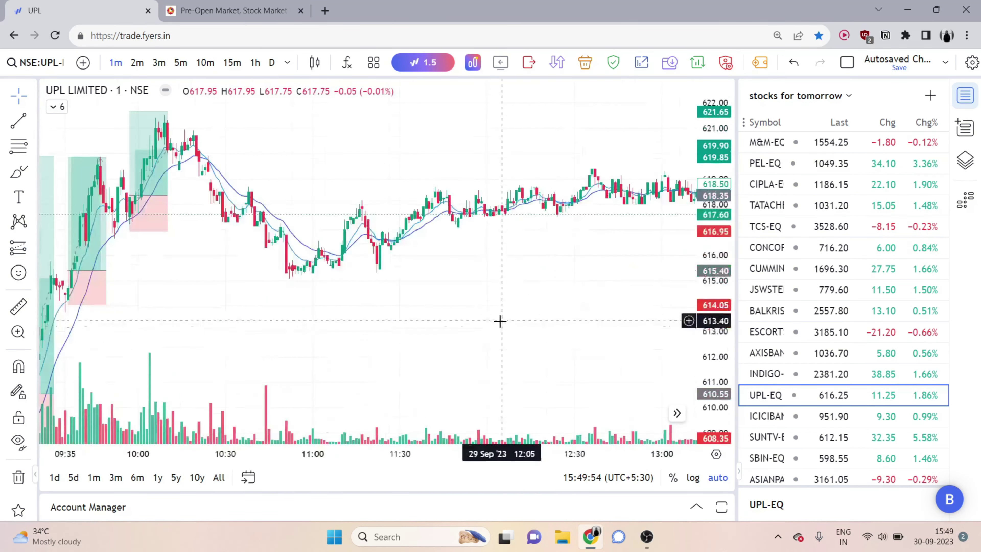
left_click_drag(536, 353, 285, 288)
left_click_drag(496, 377, 747, 399)
left_click_drag(382, 296, 552, 369)
scroll(476, 315, "up", 4)
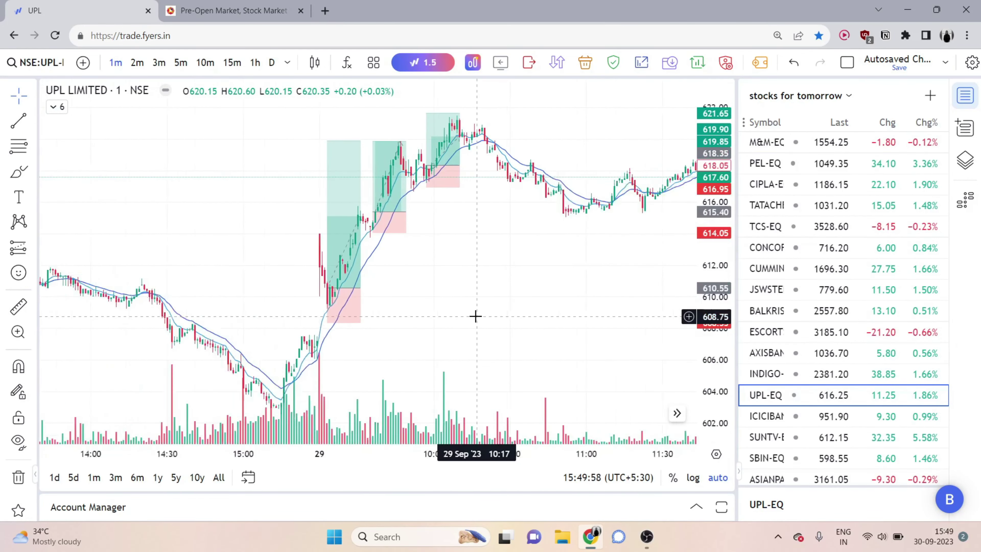
left_click(237, 10)
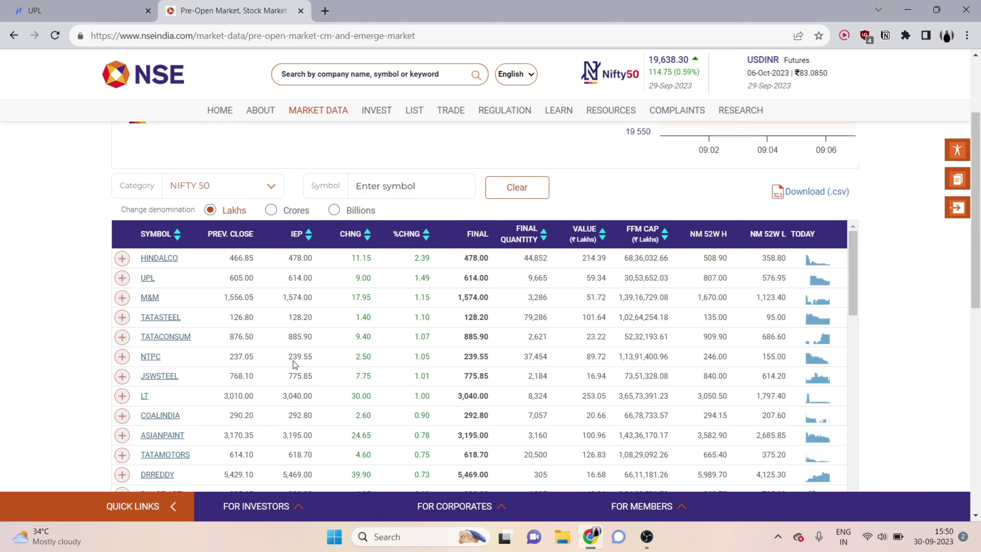
Step: Look through the NIFTY 50 pre-open list for the next gainer and load the NSE M&M chart in Fyers
scroll(382, 335, "down", 6)
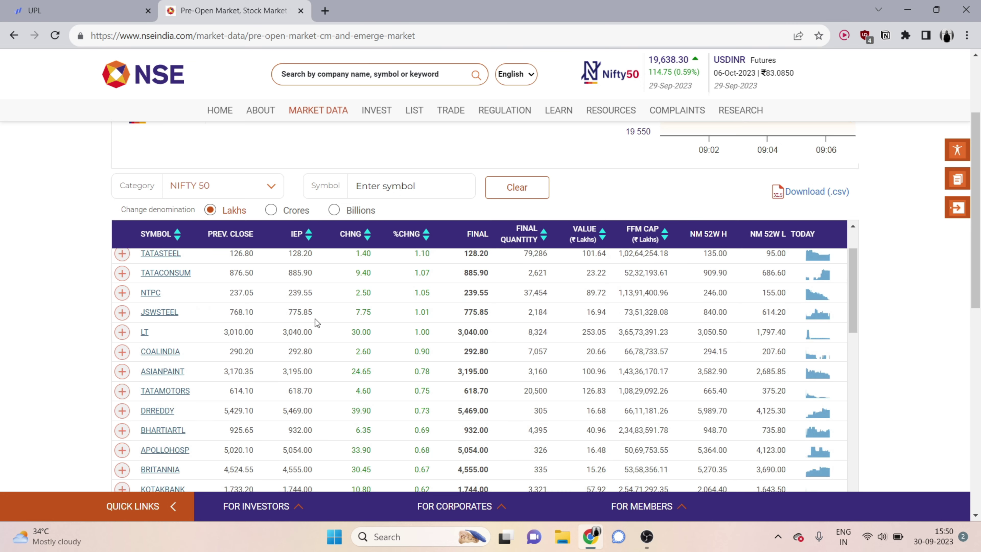
scroll(374, 385, "down", 10)
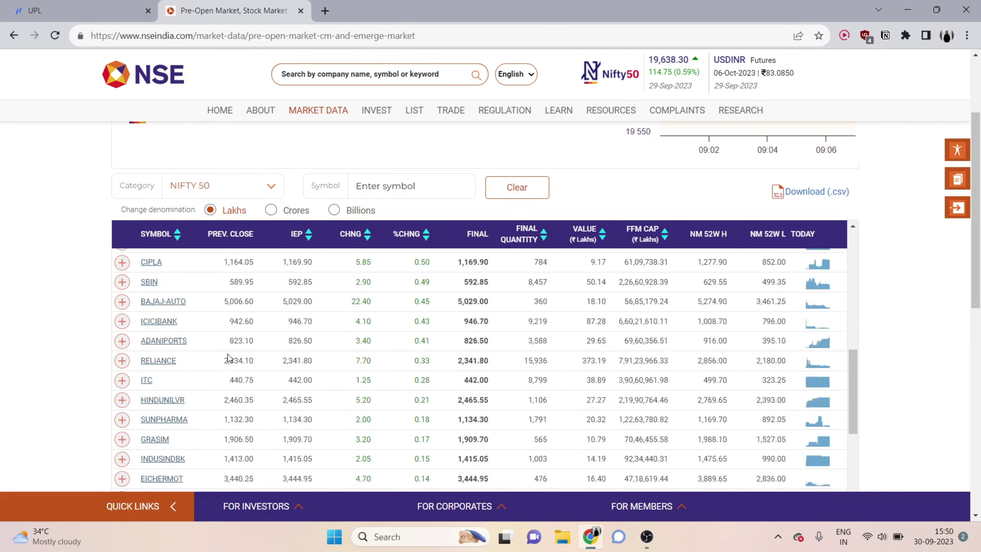
scroll(259, 318, "up", 3)
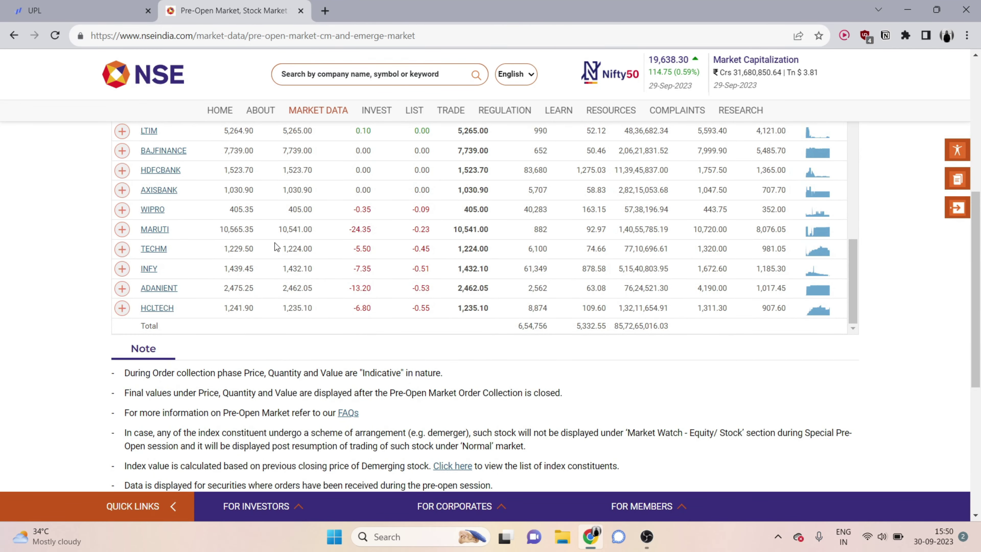
scroll(394, 264, "up", 15)
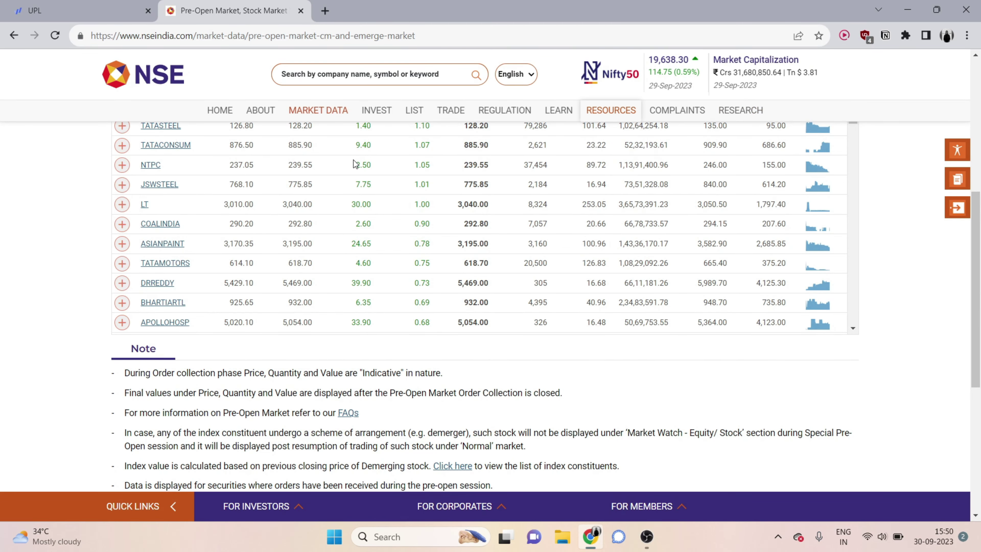
scroll(361, 168, "up", 10)
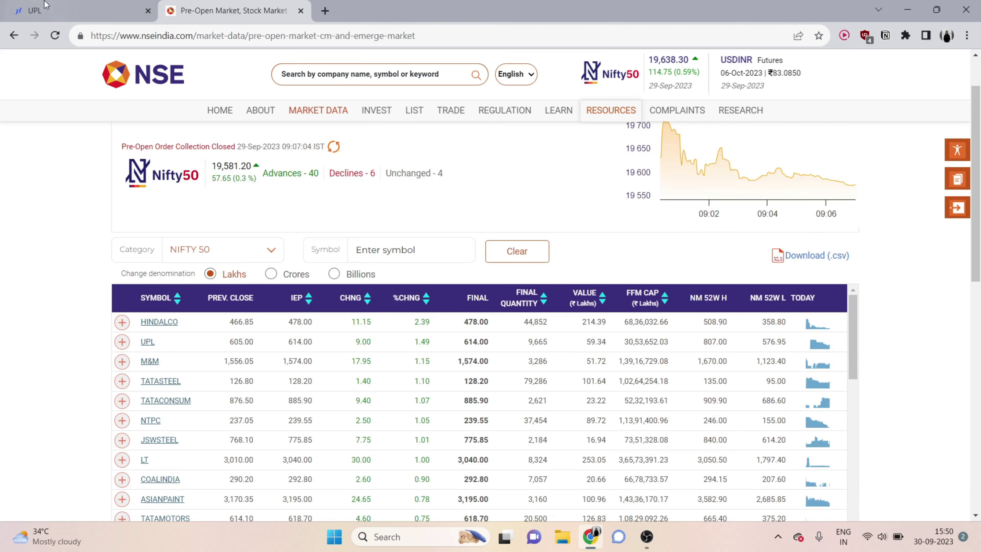
left_click(84, 11)
left_click(37, 53)
key("BackSpace")
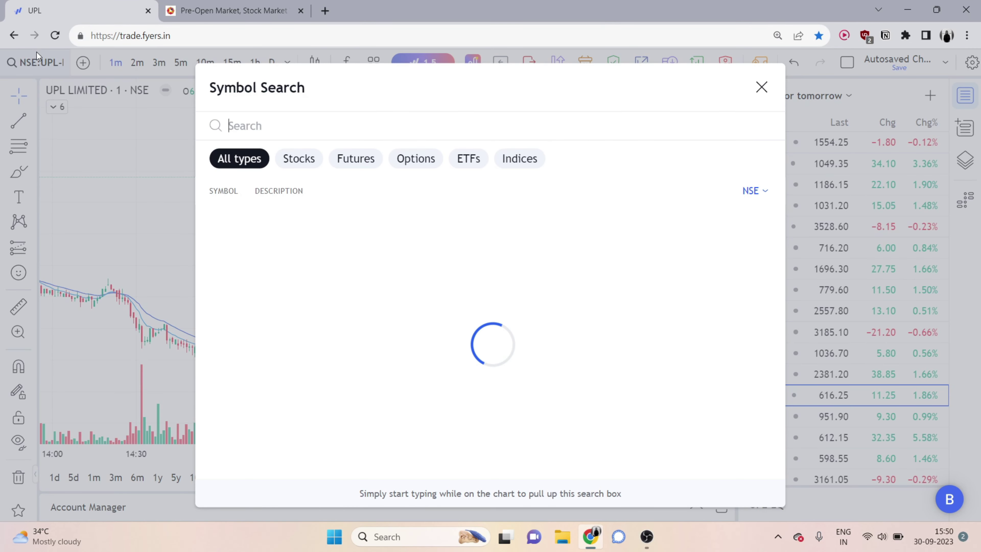
type("M&M")
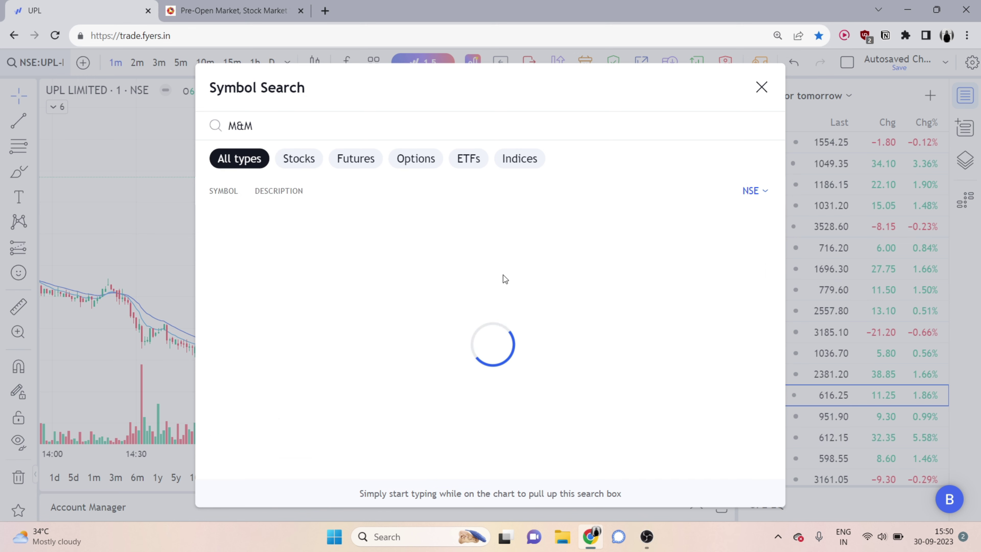
left_click(382, 229)
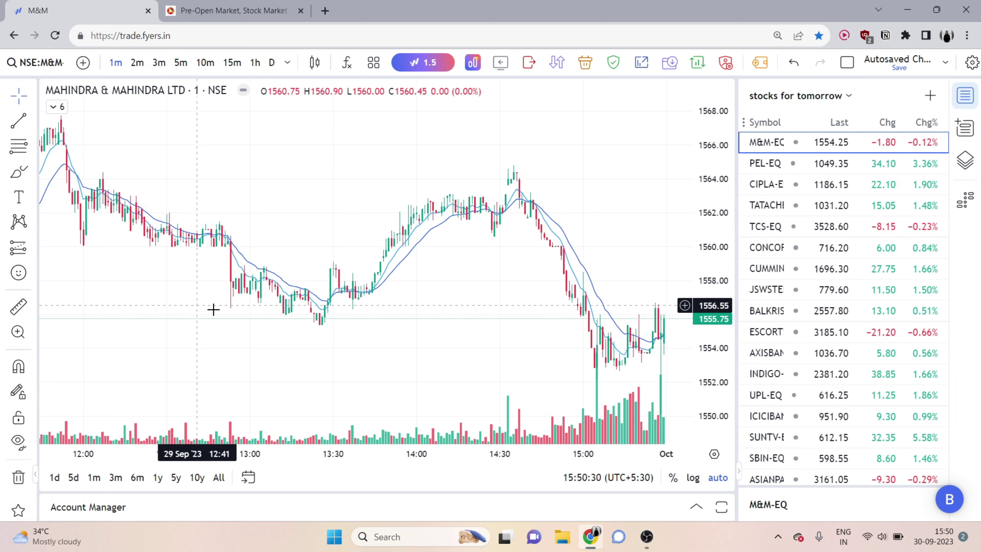
Step: Mark a long position on the M&M chart at 11:09 on 29 Sep with entry 1555.75, stop 1552.75 and target 1566.55
left_click_drag(197, 306, 695, 333)
scroll(424, 305, "up", 3)
scroll(383, 324, "down", 3)
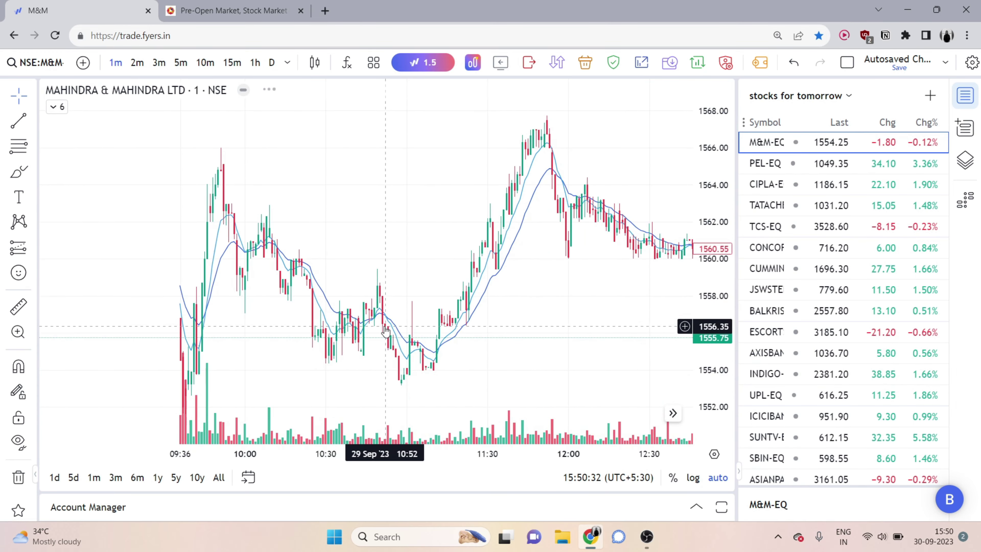
left_click_drag(320, 316, 647, 318)
scroll(377, 317, "up", 2)
scroll(449, 280, "right", 10)
scroll(456, 346, "right", 5)
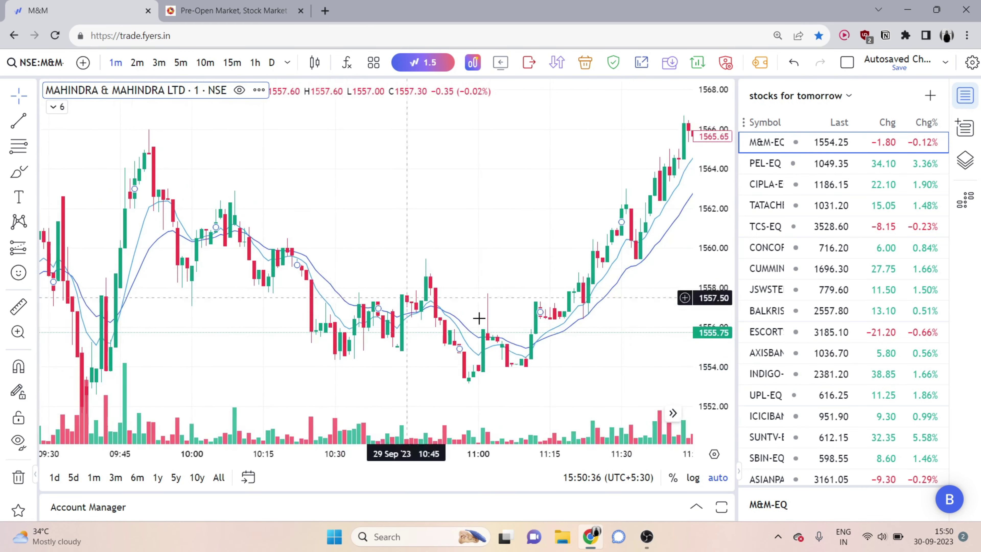
left_click(19, 250)
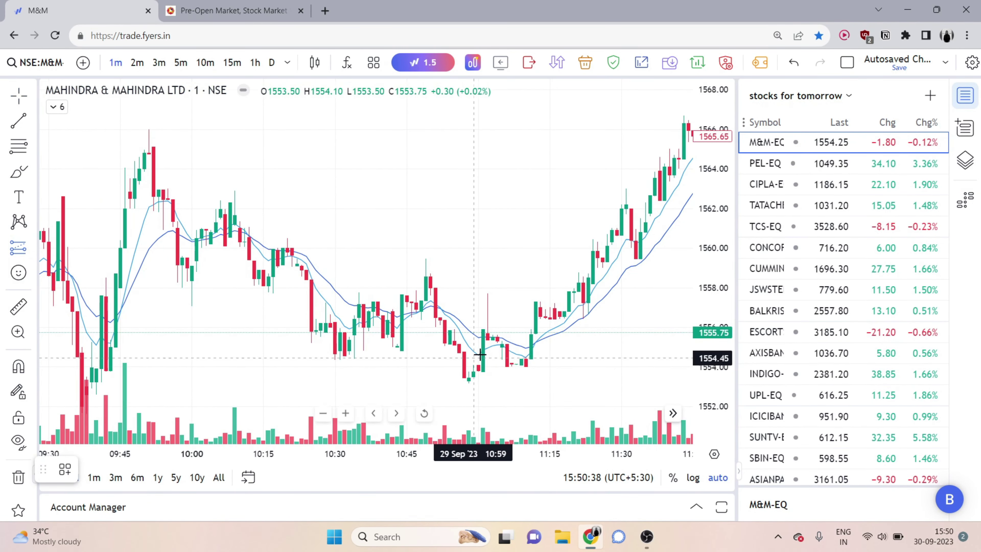
left_click(521, 332)
left_click_drag(522, 272, 521, 118)
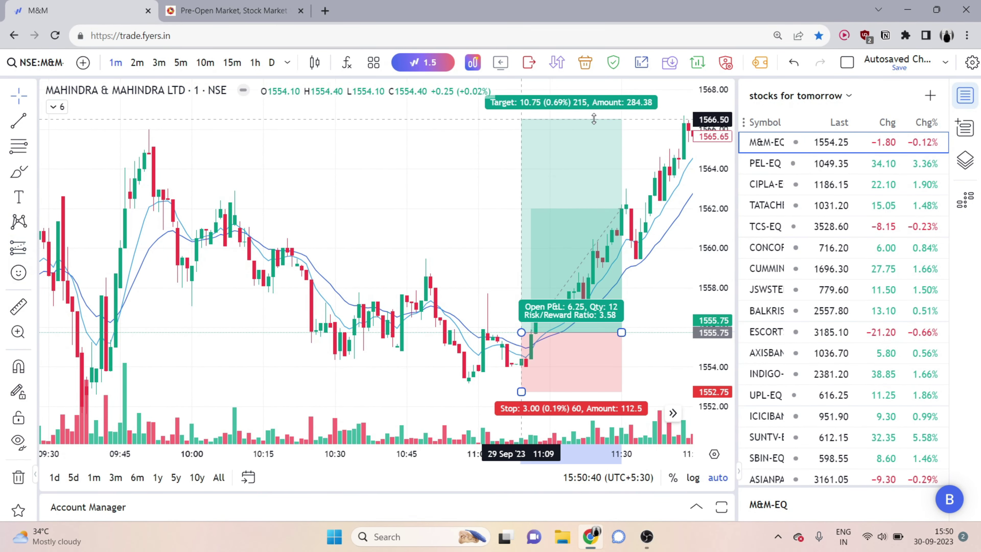
left_click(19, 248)
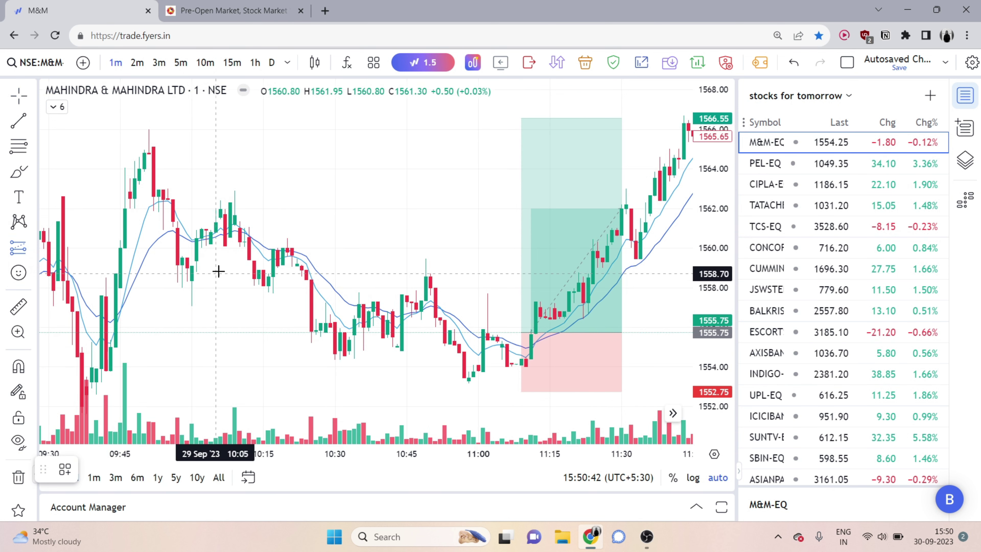
left_click(249, 257)
left_click(225, 469)
Step: Mark a short position on the M&M chart at about 10:12 with entry 1559.45, stop 1562.45 and target 1554.40
left_click(34, 248)
left_click(78, 276)
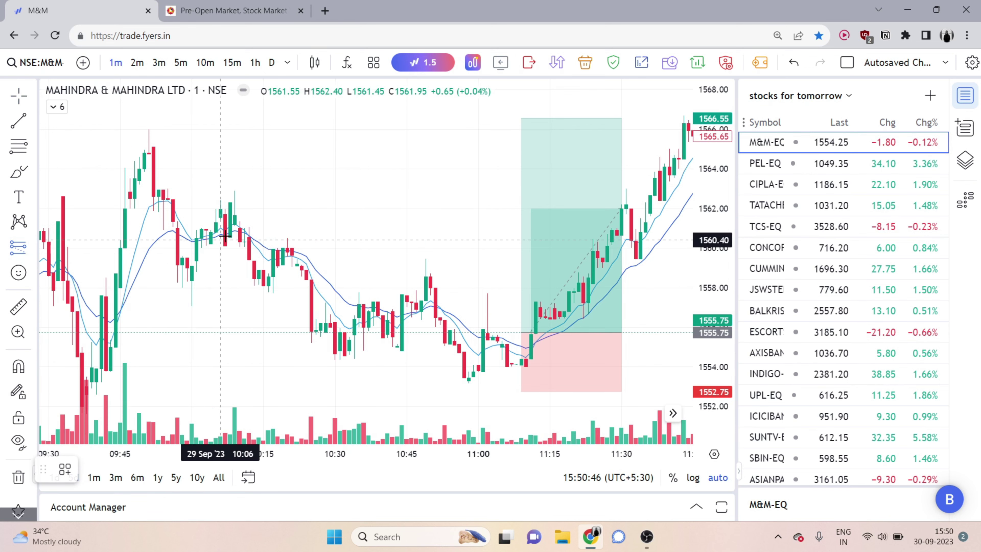
left_click(248, 258)
left_click_drag(248, 322, 248, 362)
Step: Mark a second M&M short position at about 12:06 with entry 1562.25, stop 1564.50 and target 1555.20
scroll(498, 402, "down", 3)
left_click_drag(470, 398, 203, 358)
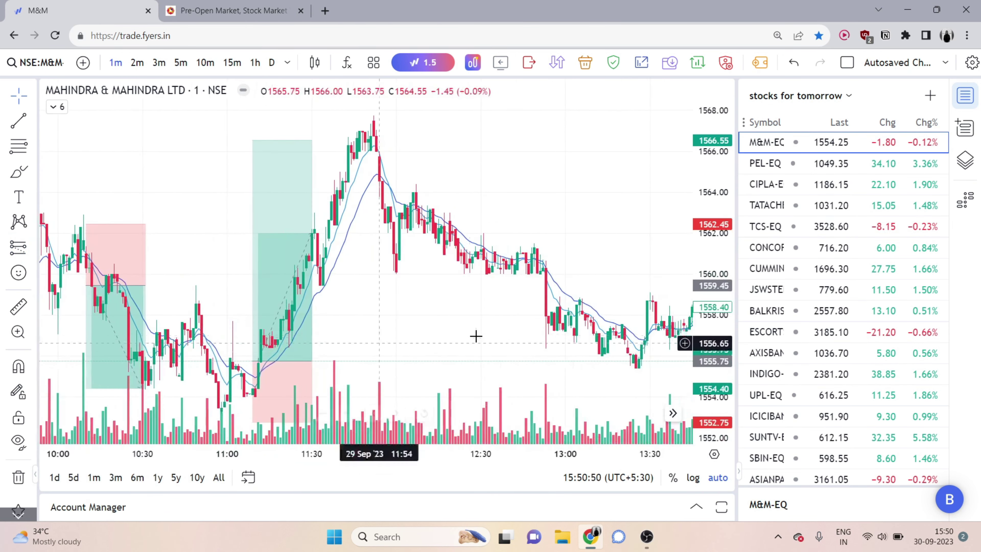
scroll(481, 340, "down", 4)
left_click_drag(493, 336, 247, 294)
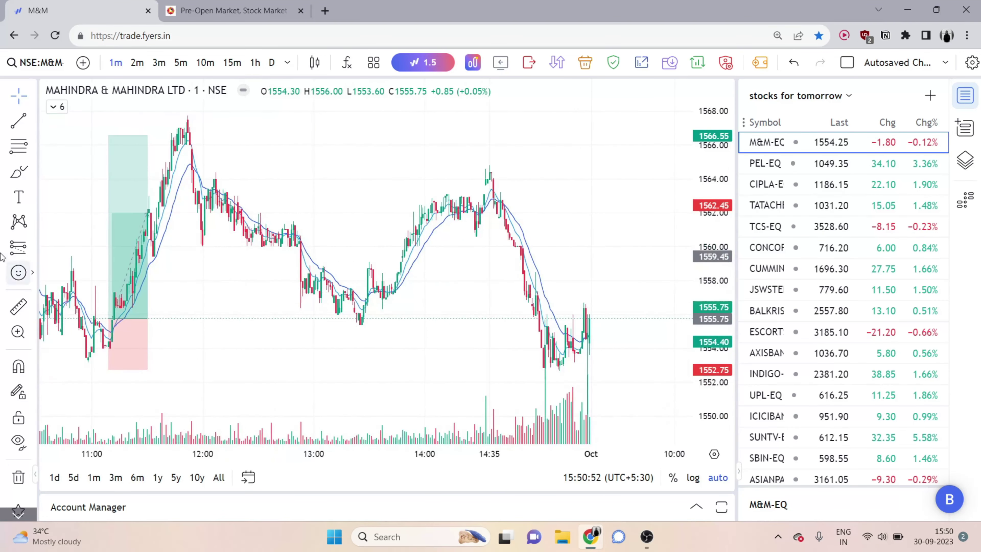
left_click(31, 249)
left_click(87, 279)
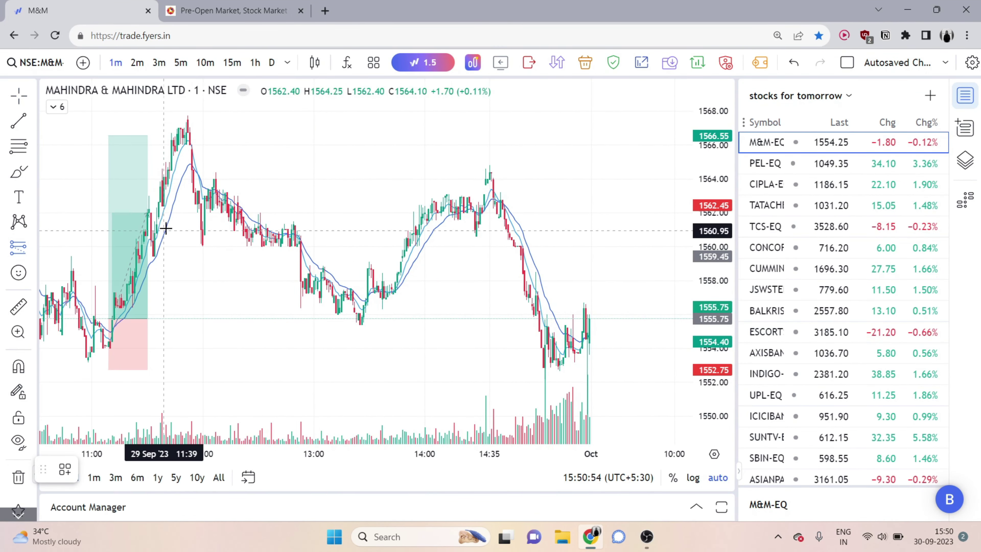
left_click(215, 209)
left_click_drag(214, 269, 289, 333)
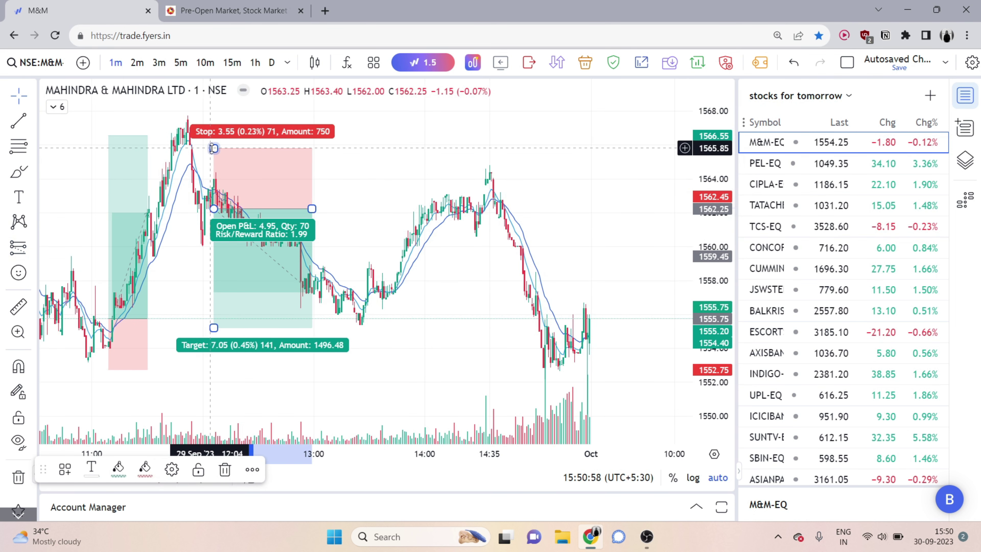
left_click_drag(214, 148, 213, 170)
Step: Mark a second M&M long position at 13:40 with entry 1558.40, stop 1556.55 and target 1564.80, and review the day's marked trades
left_click(18, 247)
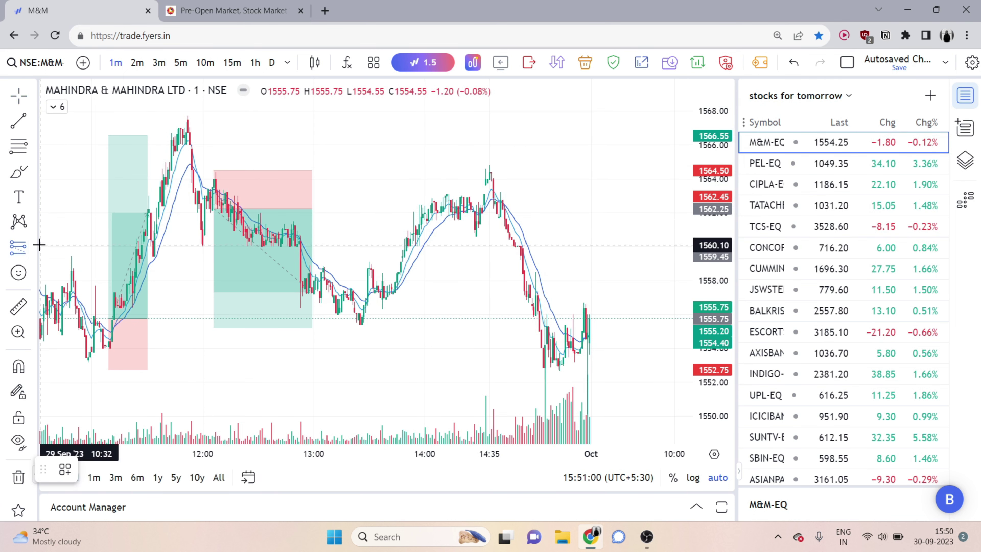
left_click(33, 249)
left_click(89, 248)
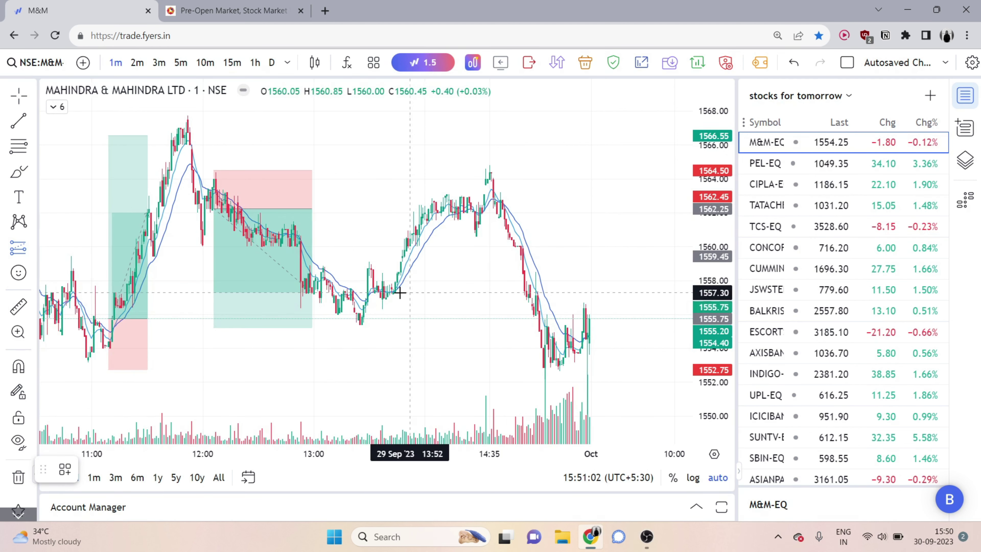
left_click(388, 273)
left_click_drag(387, 334, 387, 305)
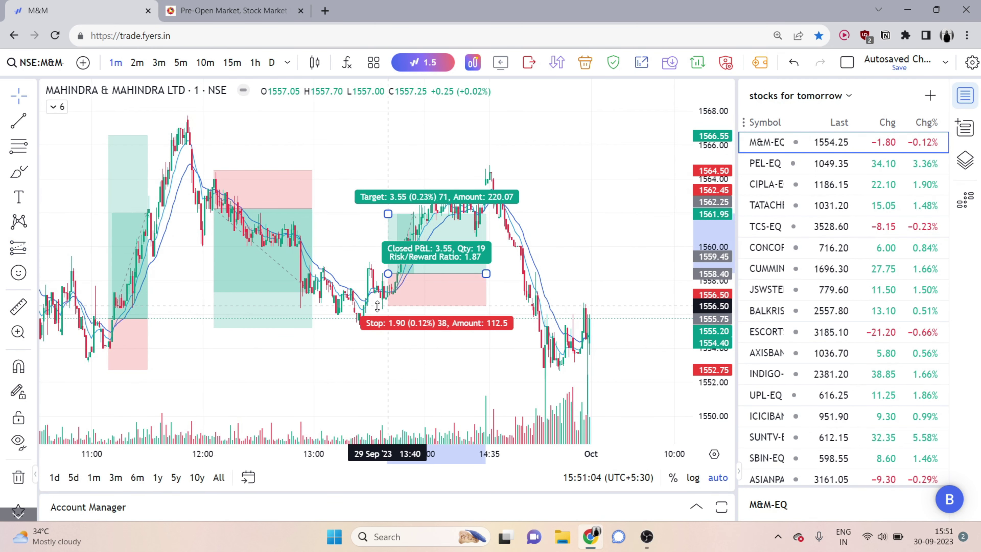
left_click_drag(388, 214, 408, 160)
scroll(331, 397, "down", 5)
scroll(407, 351, "up", 3)
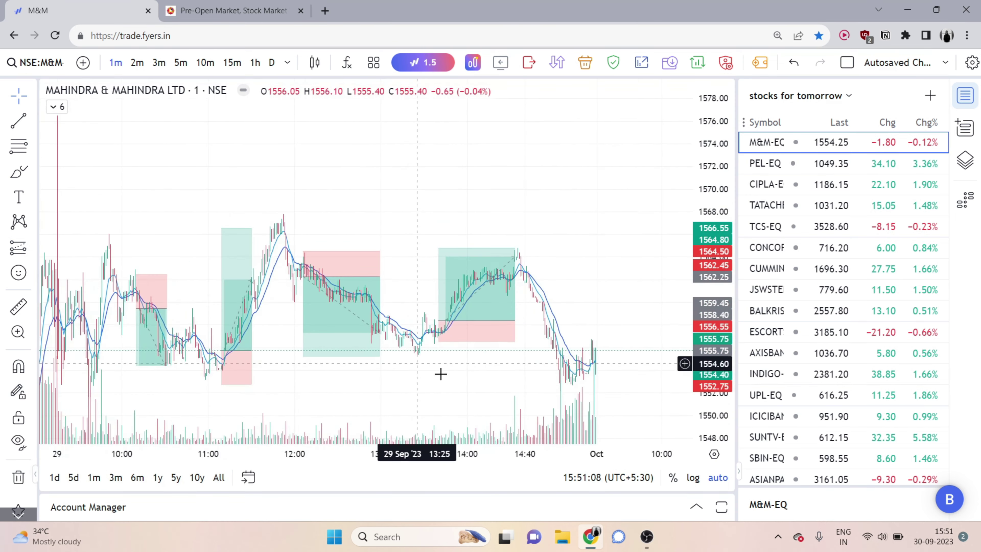
scroll(565, 373, "up", 2)
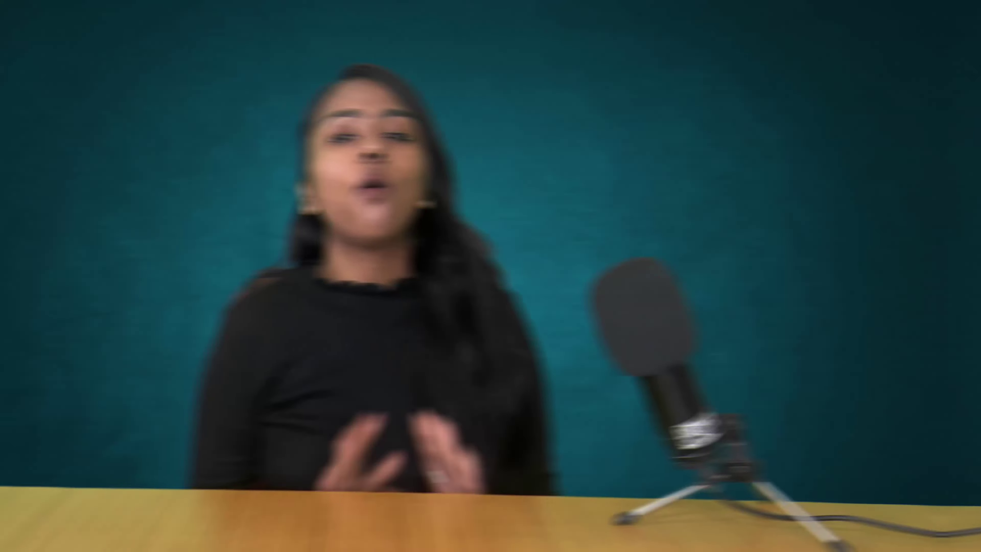